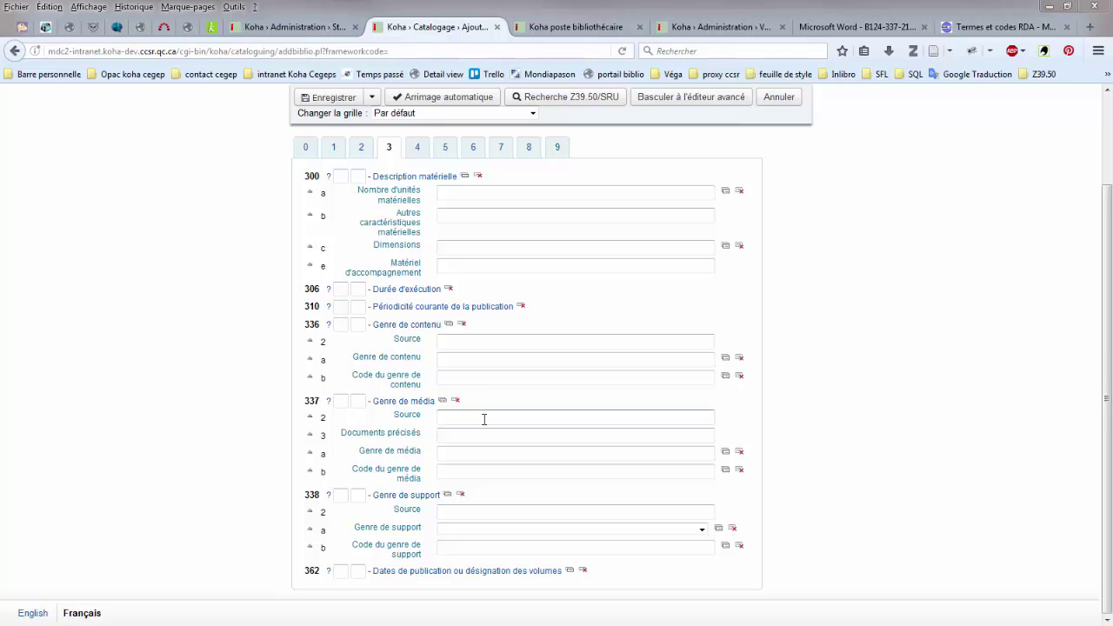
Step: Set the text of the rdamedia clipping to "rdamedia" in the Clippings manager and close the manager
left_click(485, 419)
left_click(487, 434)
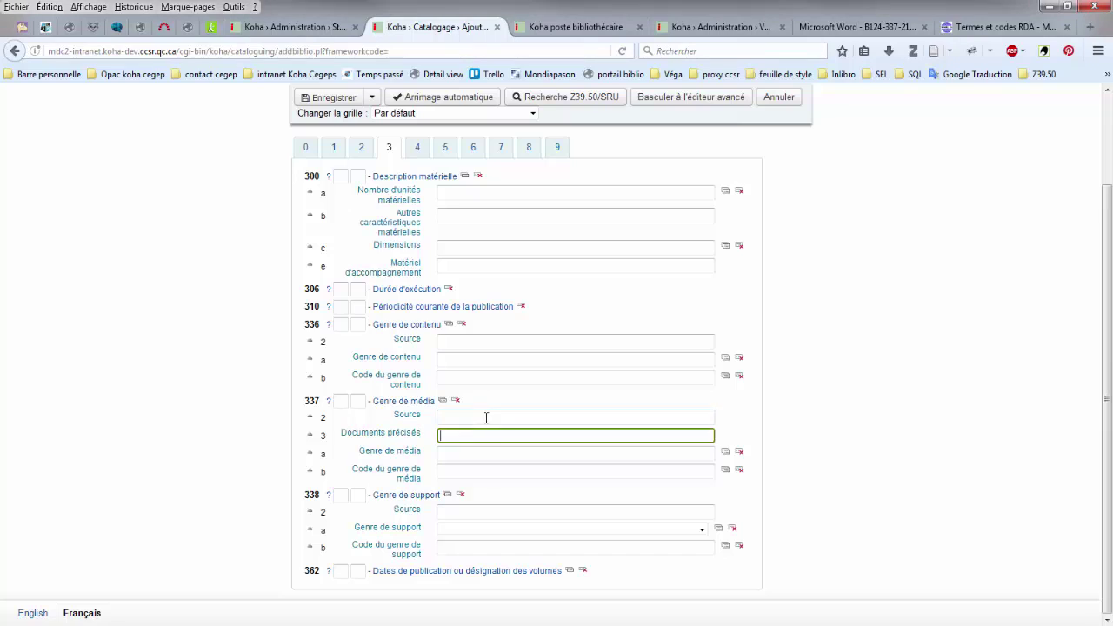
left_click(486, 418)
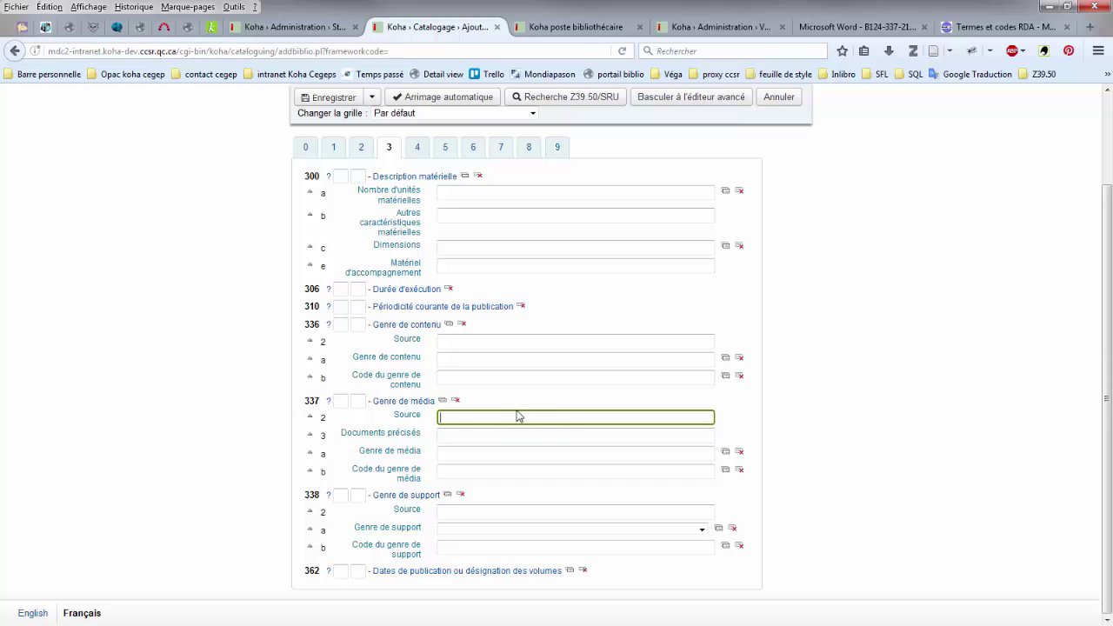
right_click(500, 418)
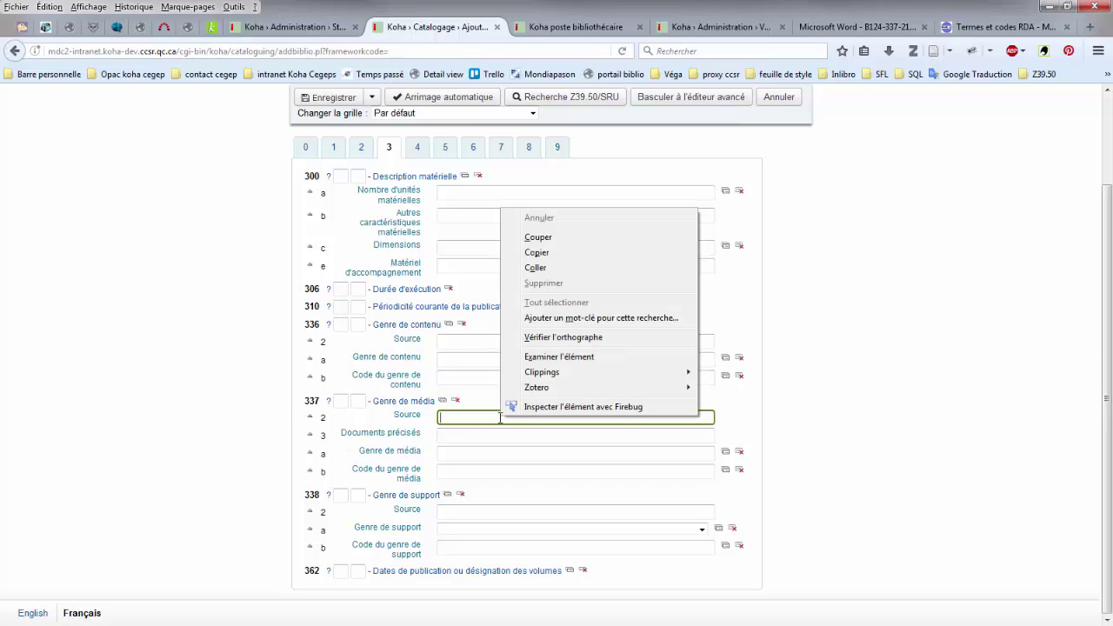
mouse_move(609, 373)
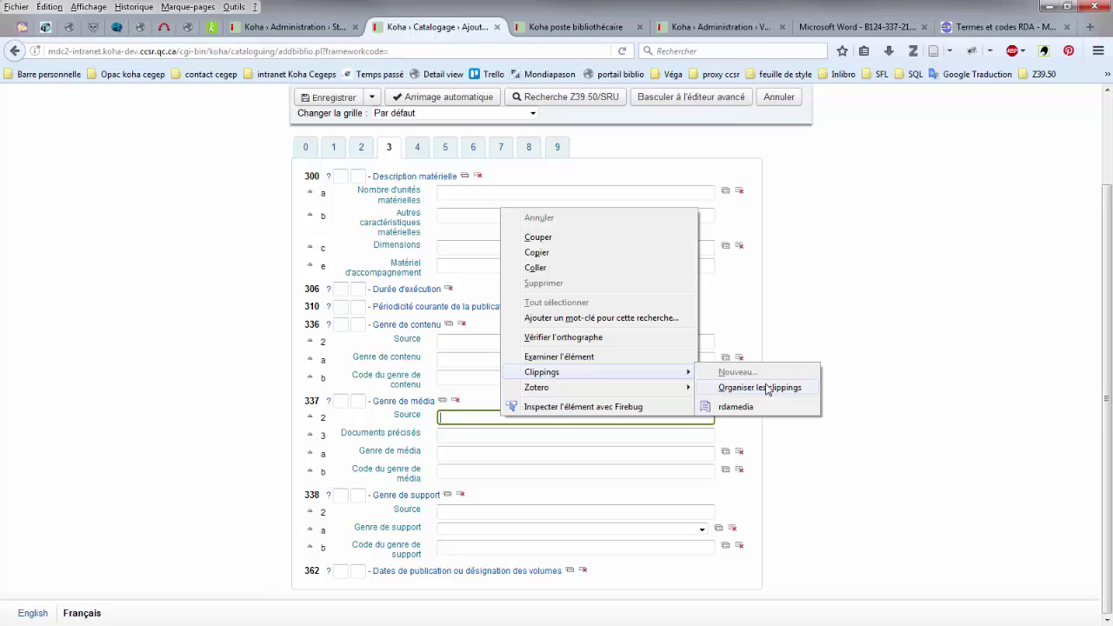
left_click(767, 389)
left_click(706, 279)
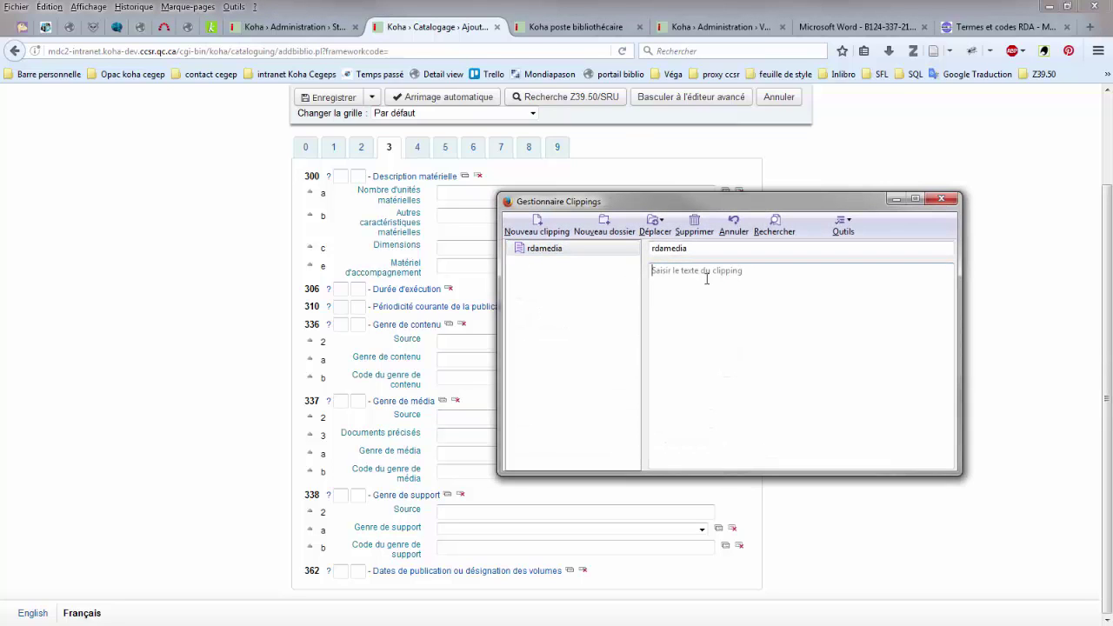
type("rdamedia")
left_click(577, 251)
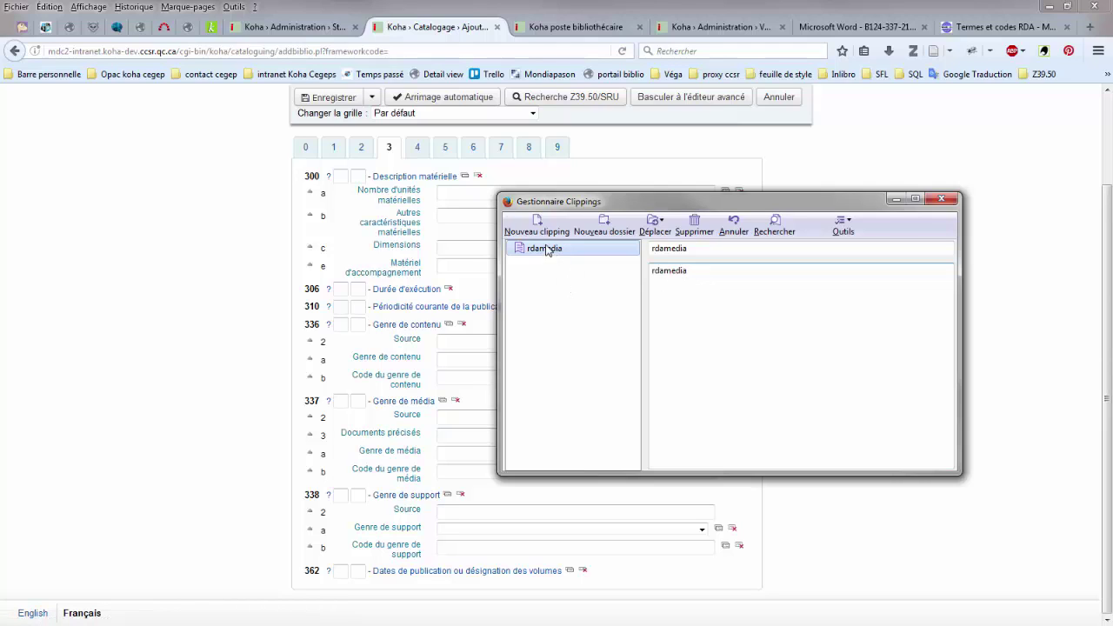
left_click(669, 340)
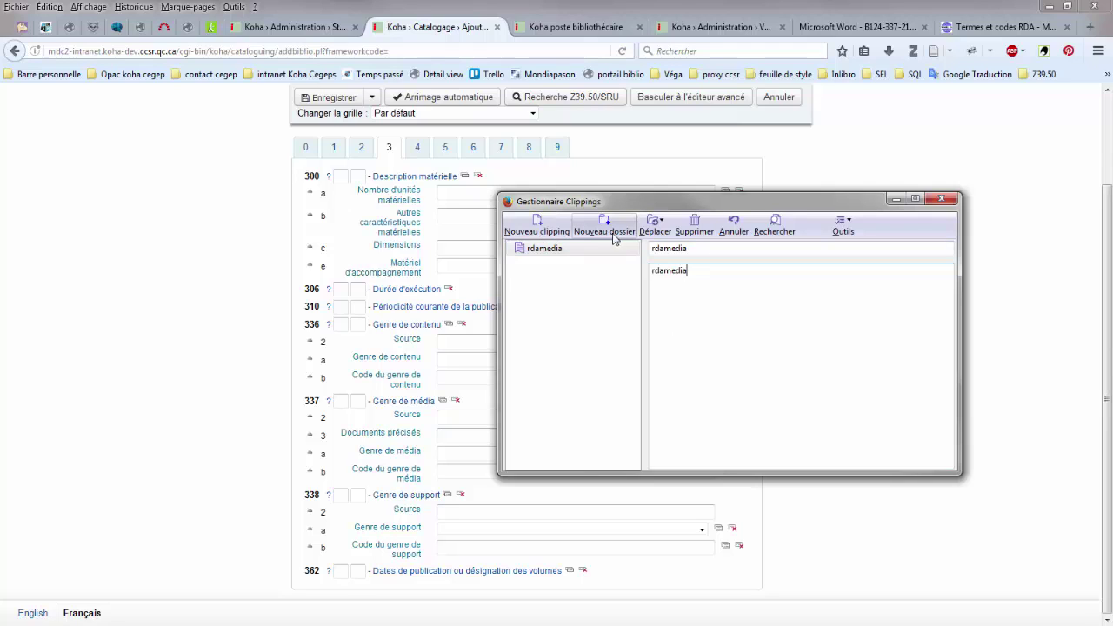
left_click(705, 247)
left_click(710, 271)
left_click(944, 201)
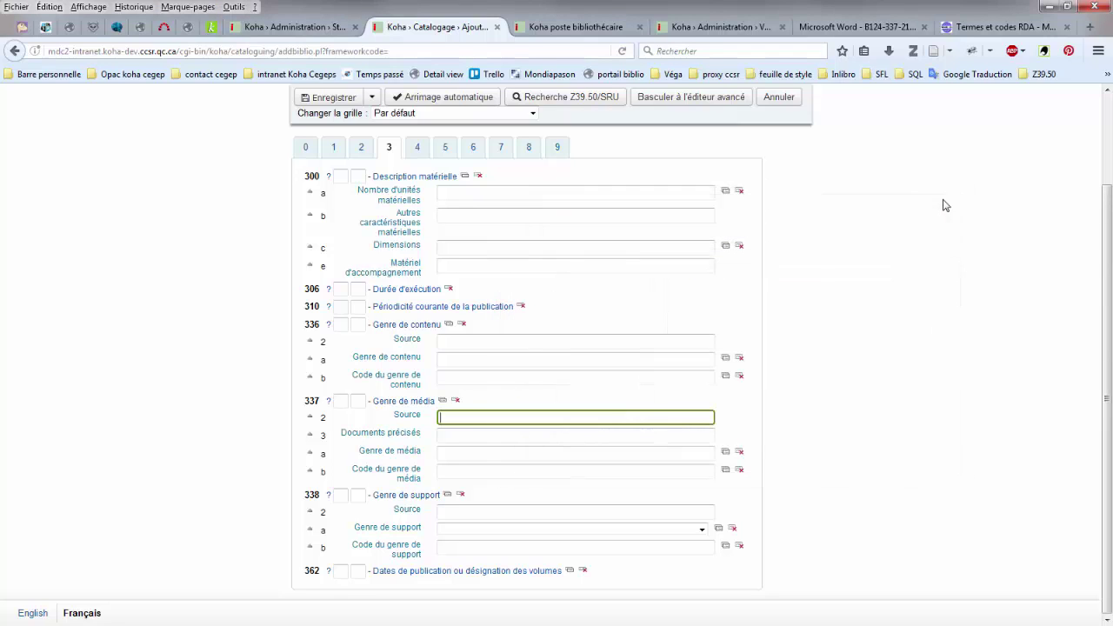
Step: Insert the rdamedia clipping into the Source subfield (2) of field 337, Genre de média, and select the text
right_click(478, 417)
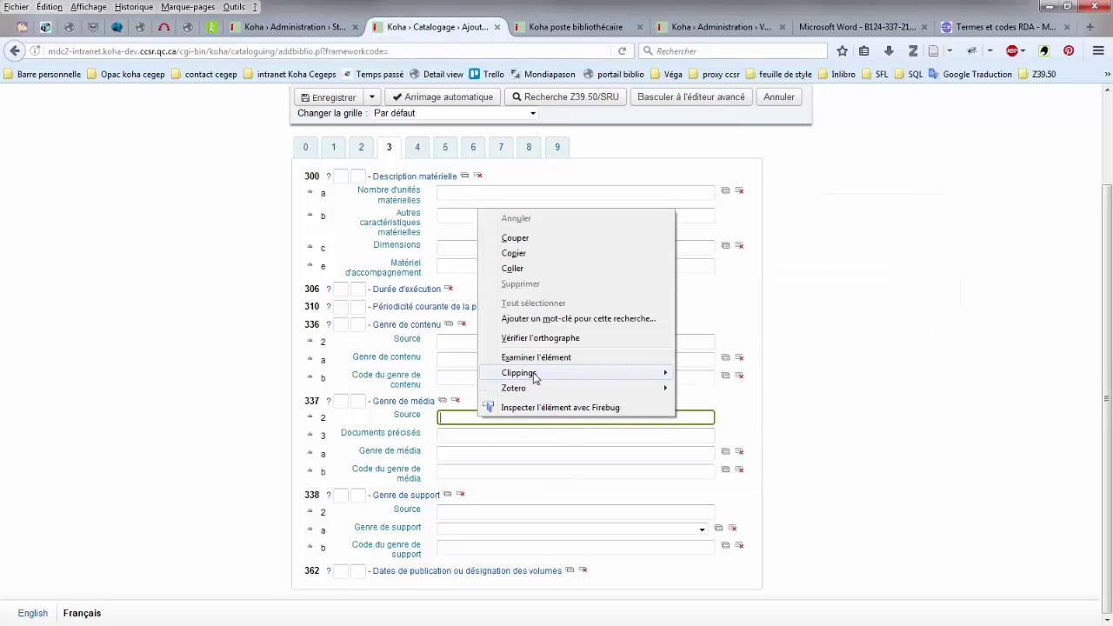
mouse_move(534, 378)
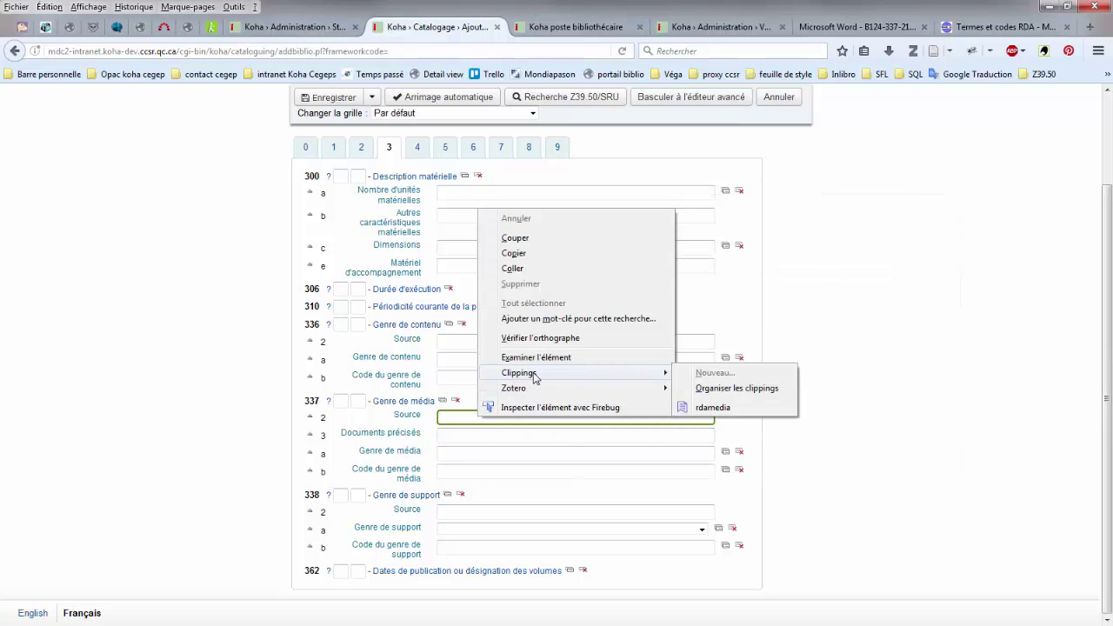
left_click(706, 408)
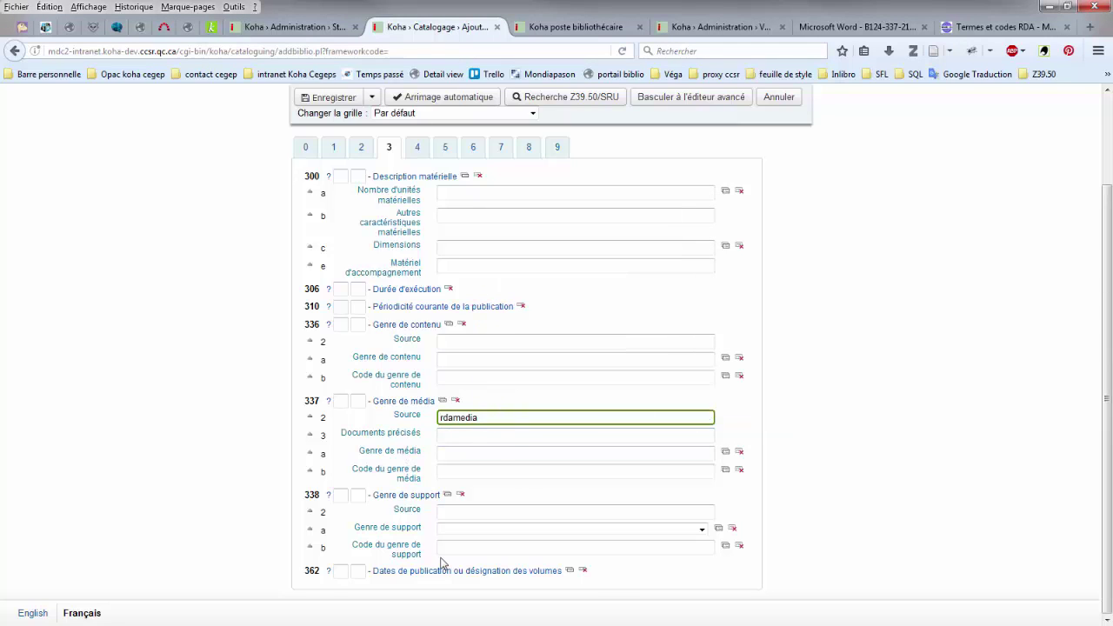
left_click(498, 433)
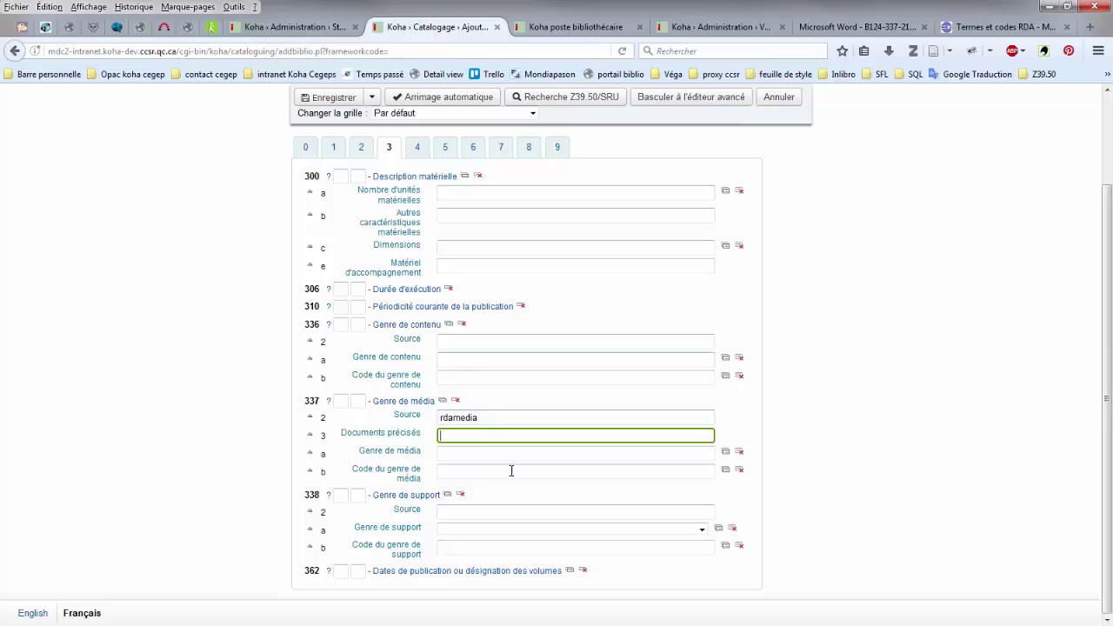
left_click(484, 418)
left_click_drag(491, 417, 430, 423)
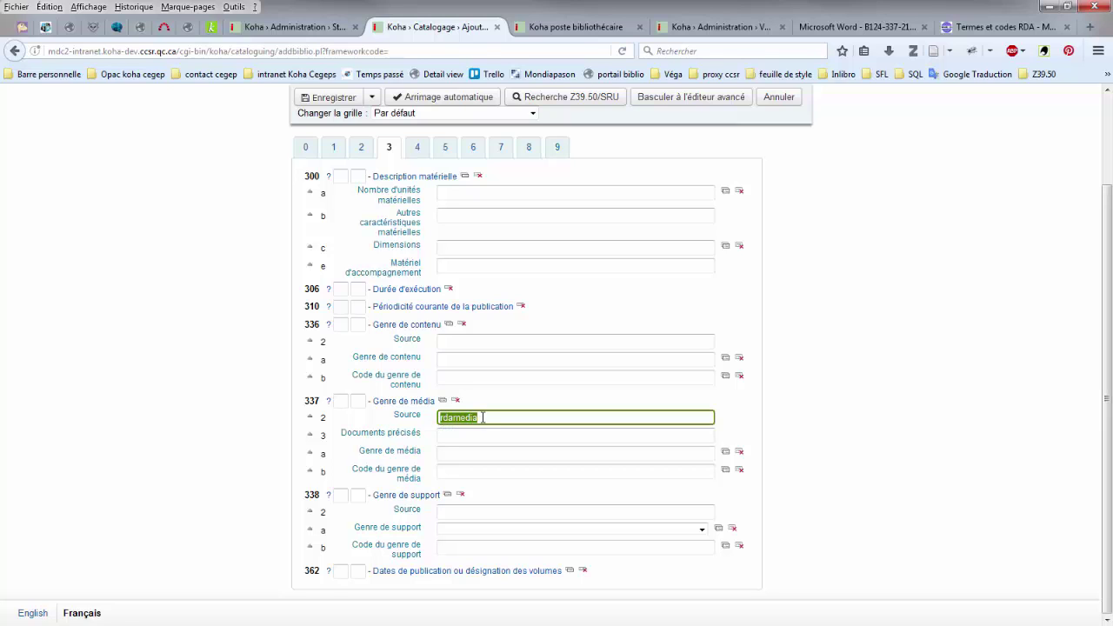
Step: Insert the rdamedia clipping into the Documents précisés subfield (3) of field 856
left_click(529, 147)
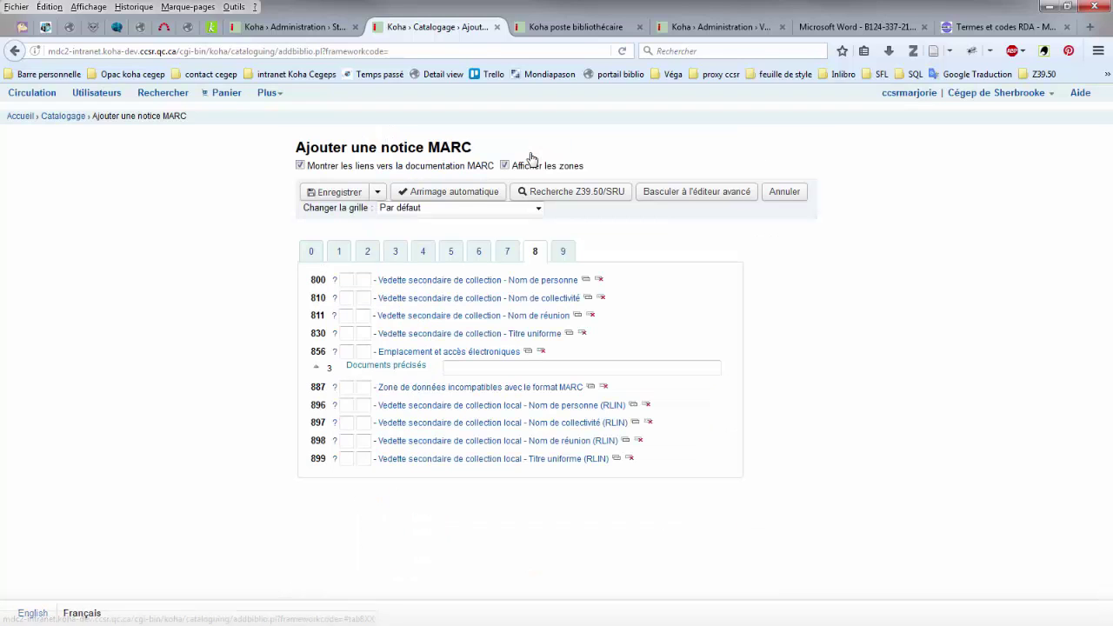
left_click(473, 368)
right_click(473, 369)
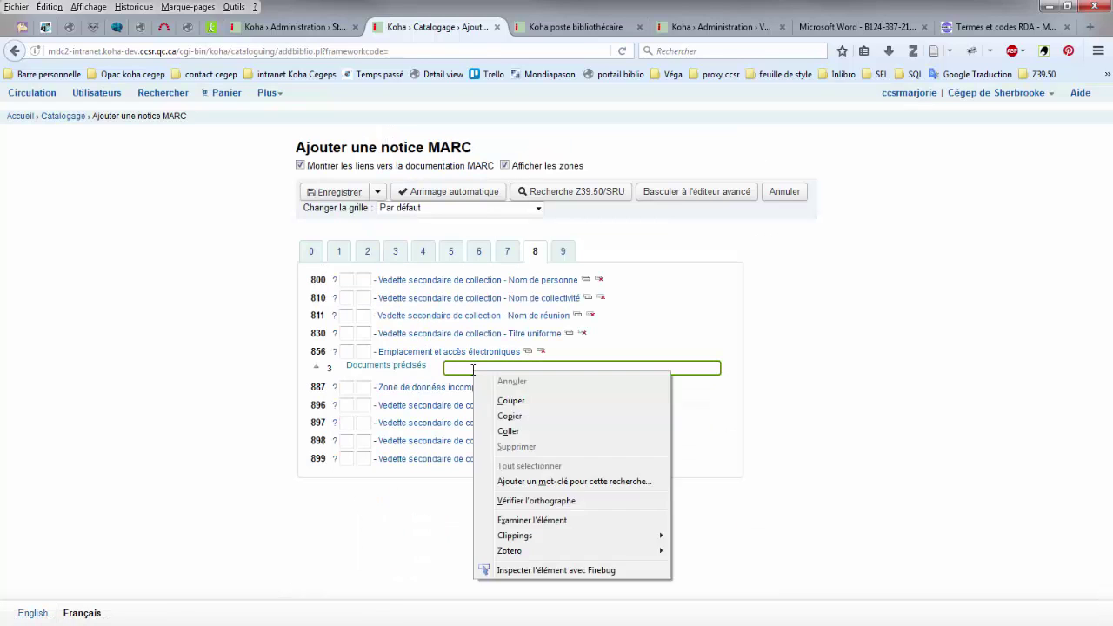
mouse_move(513, 536)
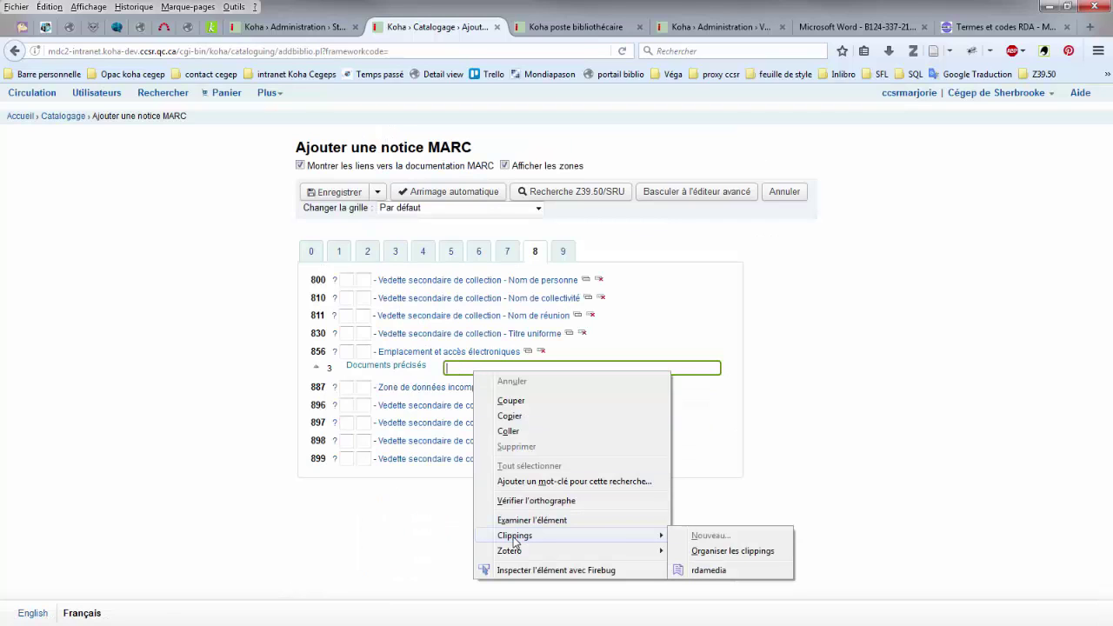
left_click(707, 576)
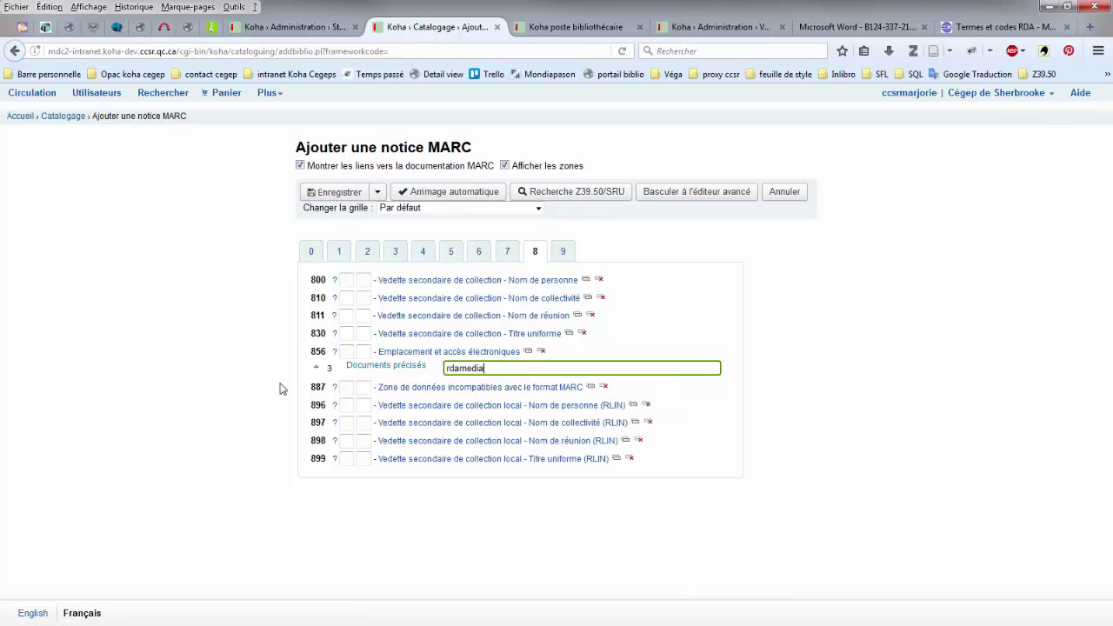
Step: Switch the record to "Grille de base pour DVD" and insert the rdamedia clipping into the Note générale of field 500
left_click(444, 209)
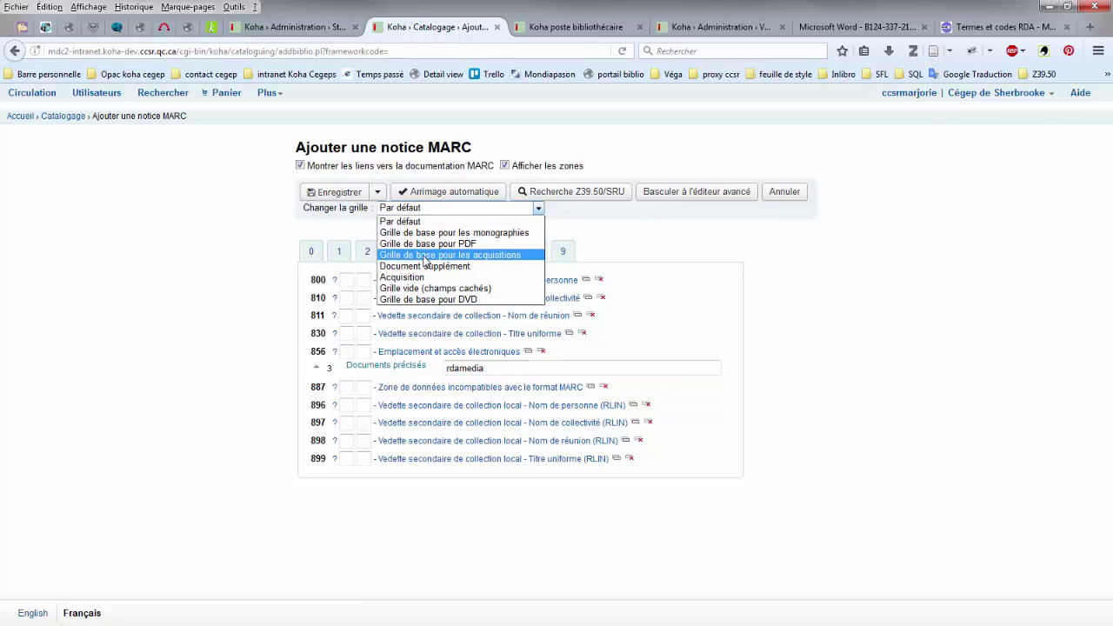
left_click(404, 299)
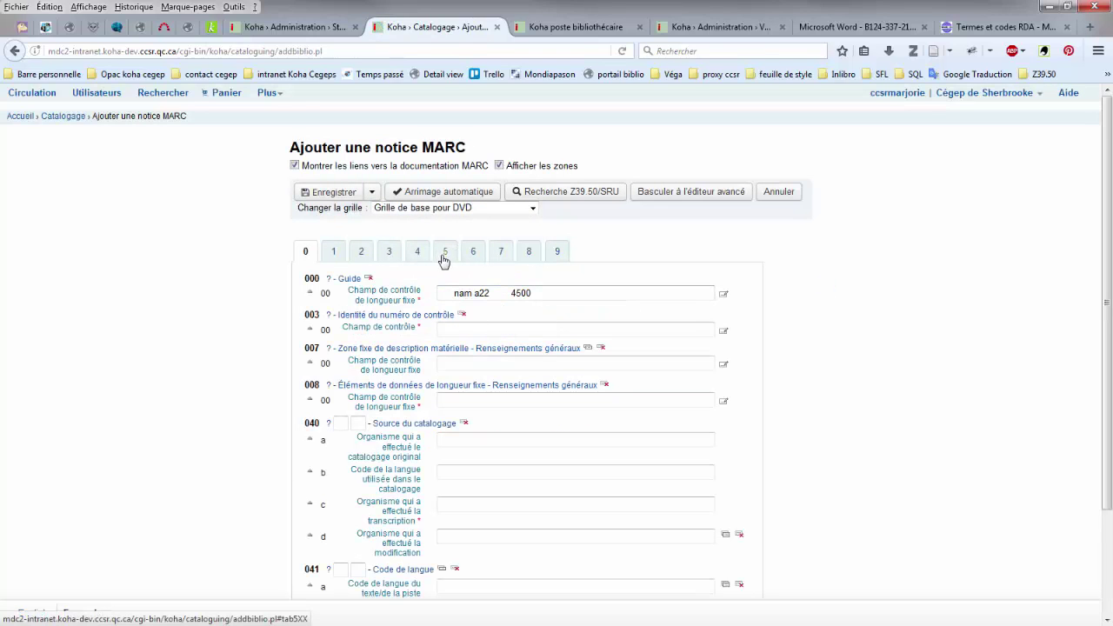
left_click(445, 251)
left_click(460, 305)
right_click(462, 306)
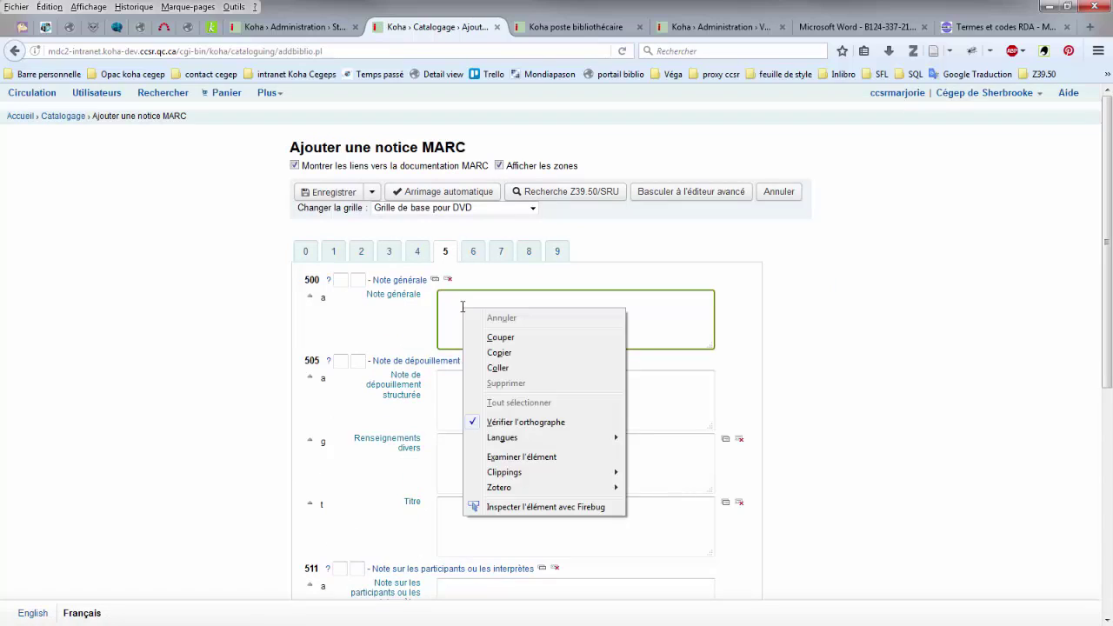
mouse_move(508, 473)
left_click(666, 505)
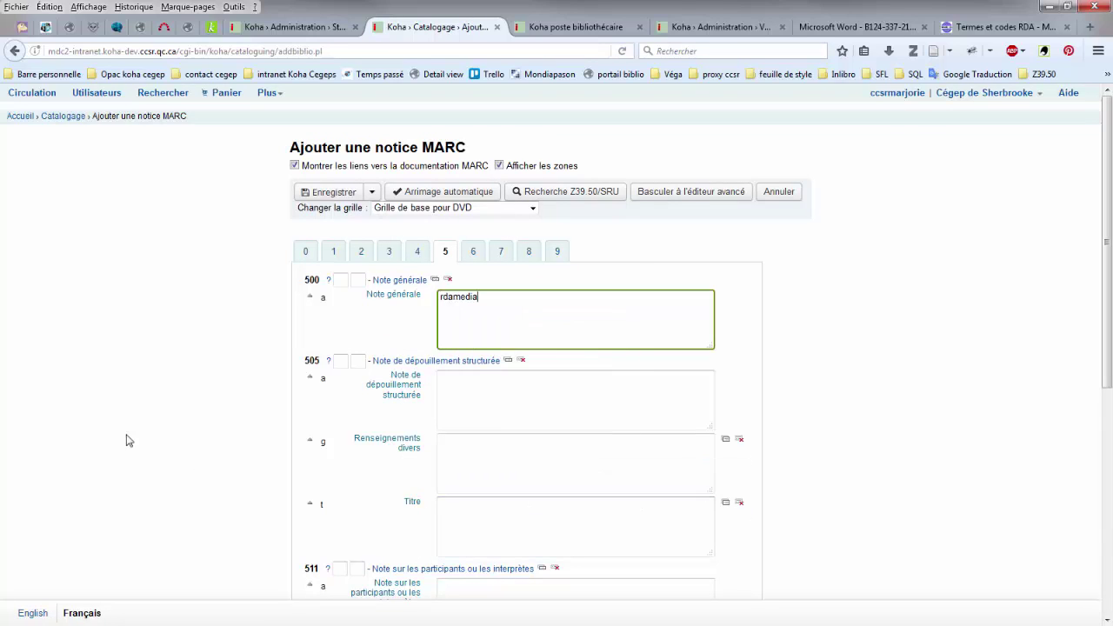
Step: Check the record's 3XX fields and show its 8XX fields
left_click(390, 252)
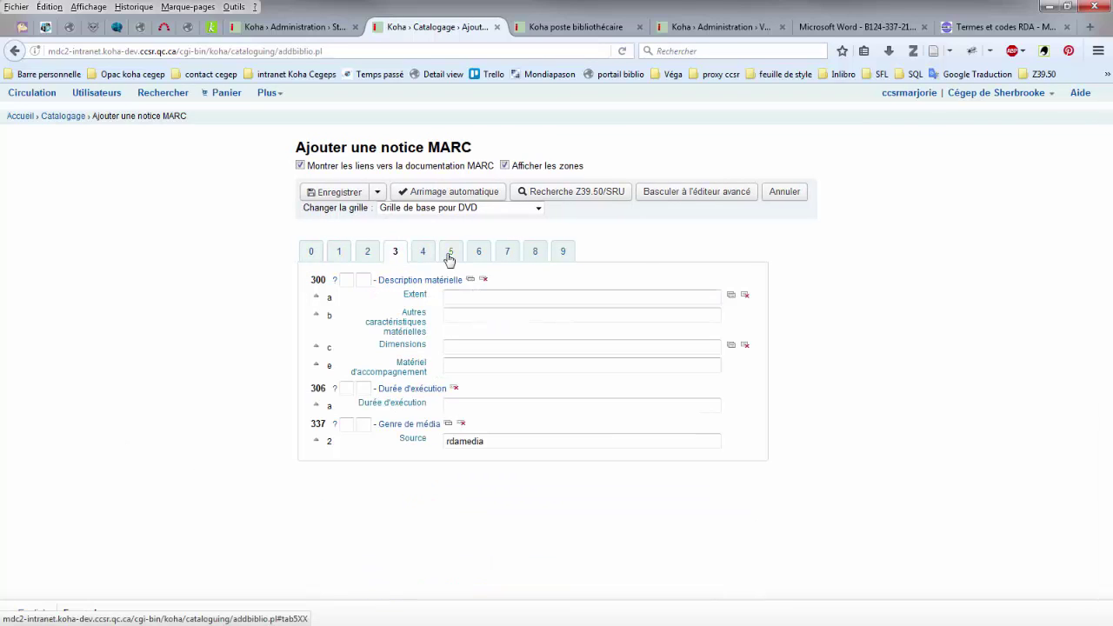
left_click(535, 252)
left_click(494, 372)
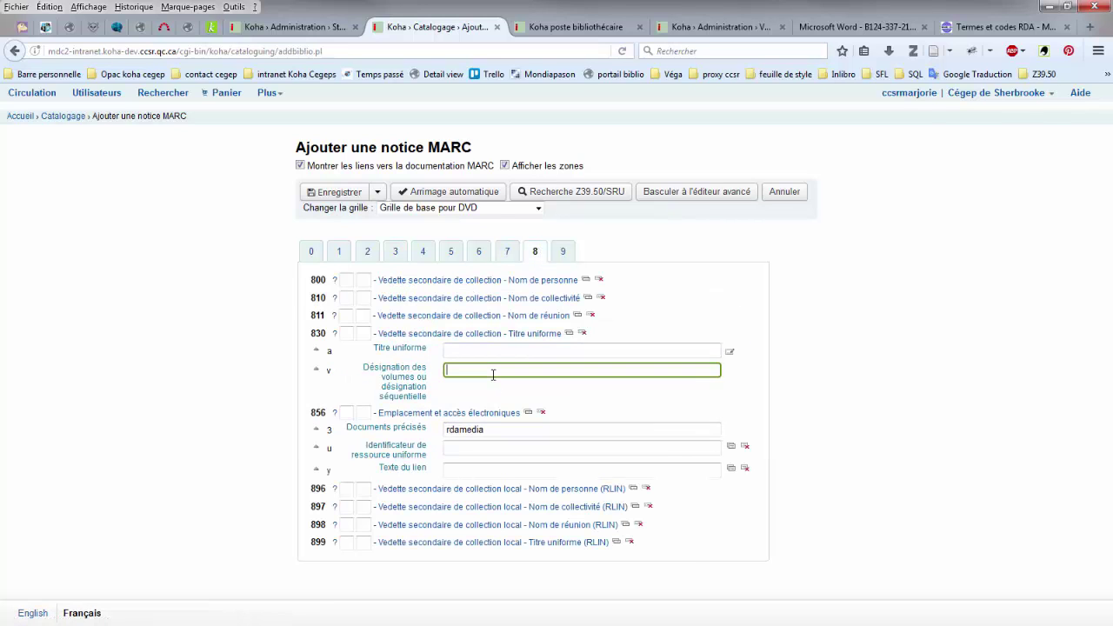
right_click(493, 374)
left_click(540, 525)
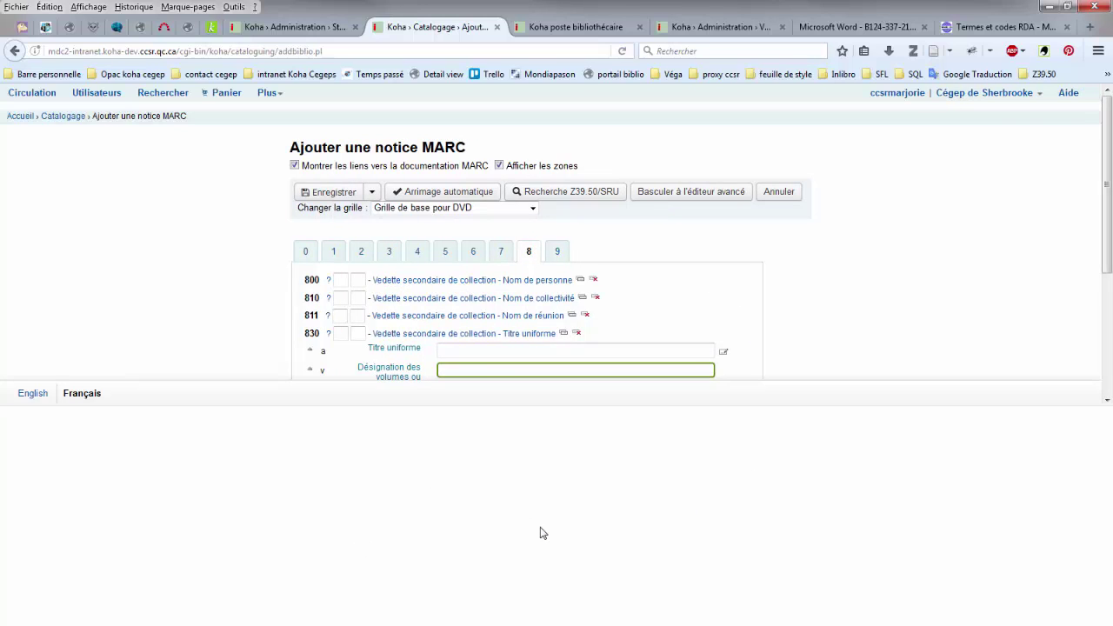
left_click(1105, 415)
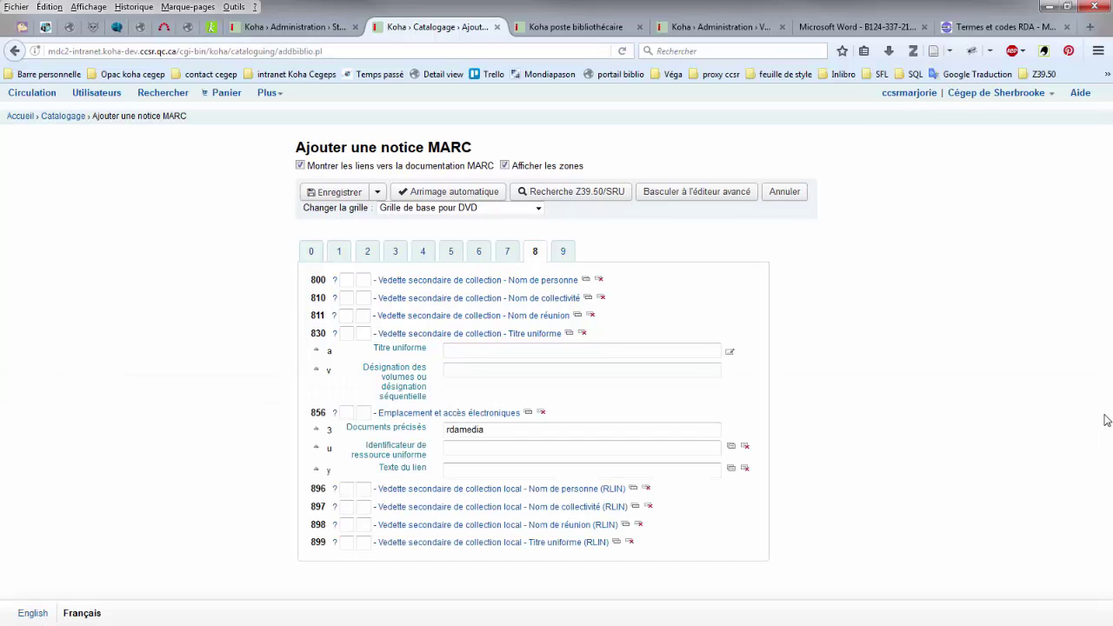
Step: Insert the rdamedia clipping into the Titre uniforme subfield (a) of field 830
left_click(455, 351)
right_click(480, 353)
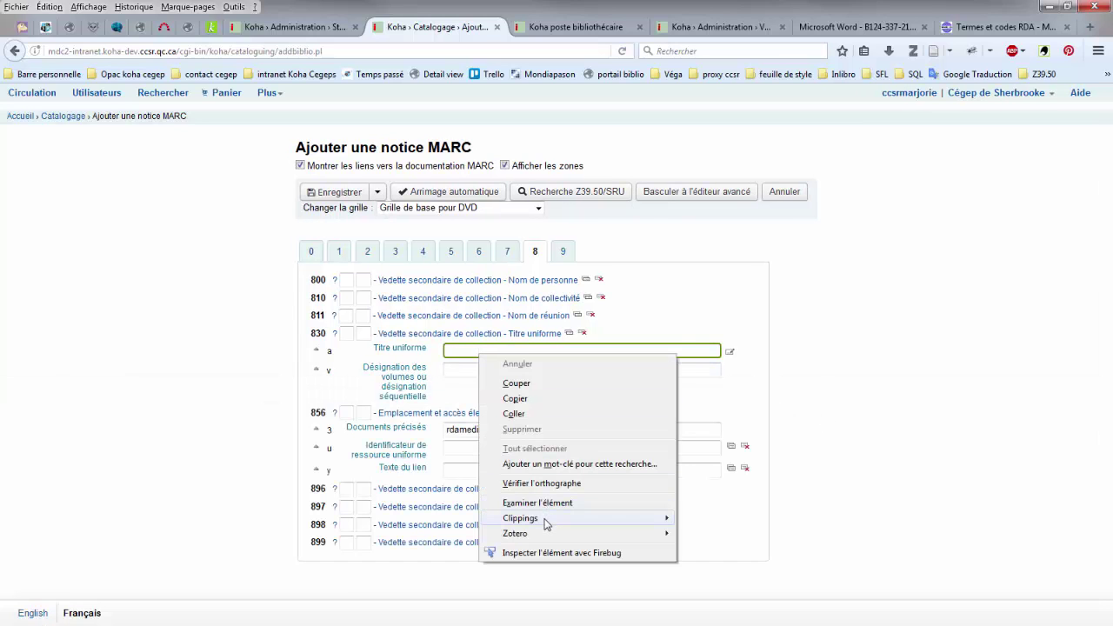
mouse_move(546, 520)
left_click(730, 556)
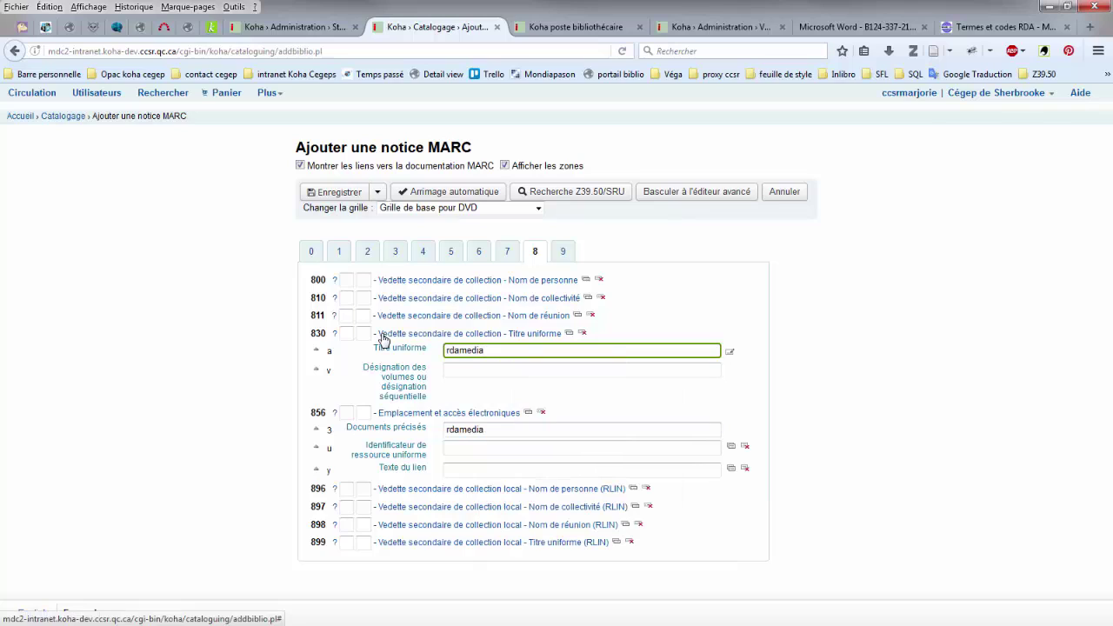
Step: Insert the rdamedia clipping a second time into the 830 Titre uniforme subfield and clear the whole subfield
right_click(503, 352)
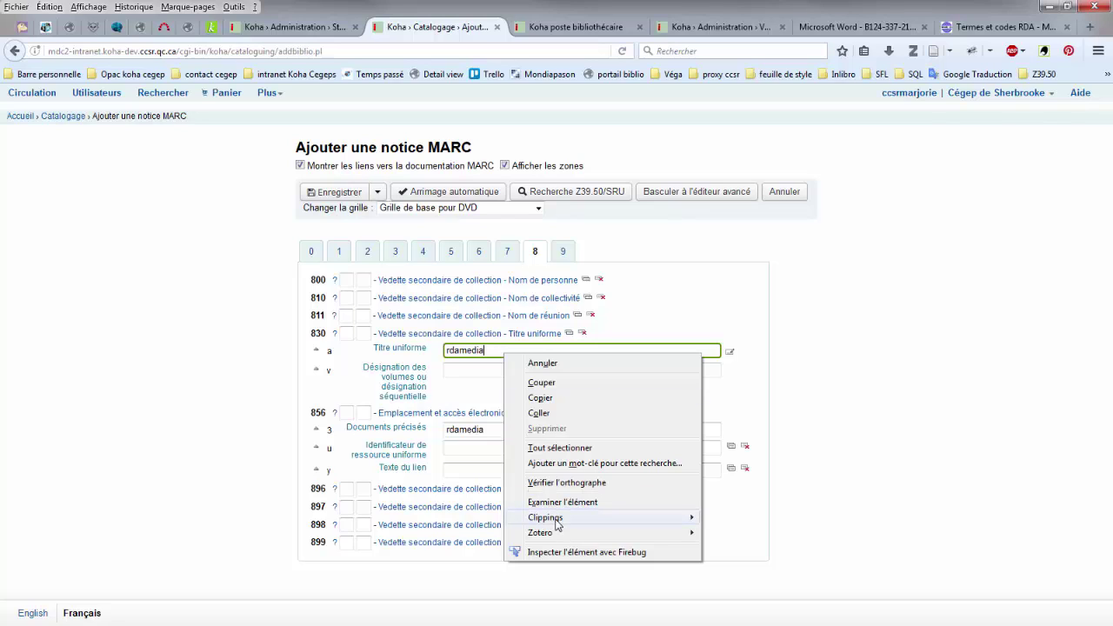
mouse_move(556, 520)
left_click(737, 552)
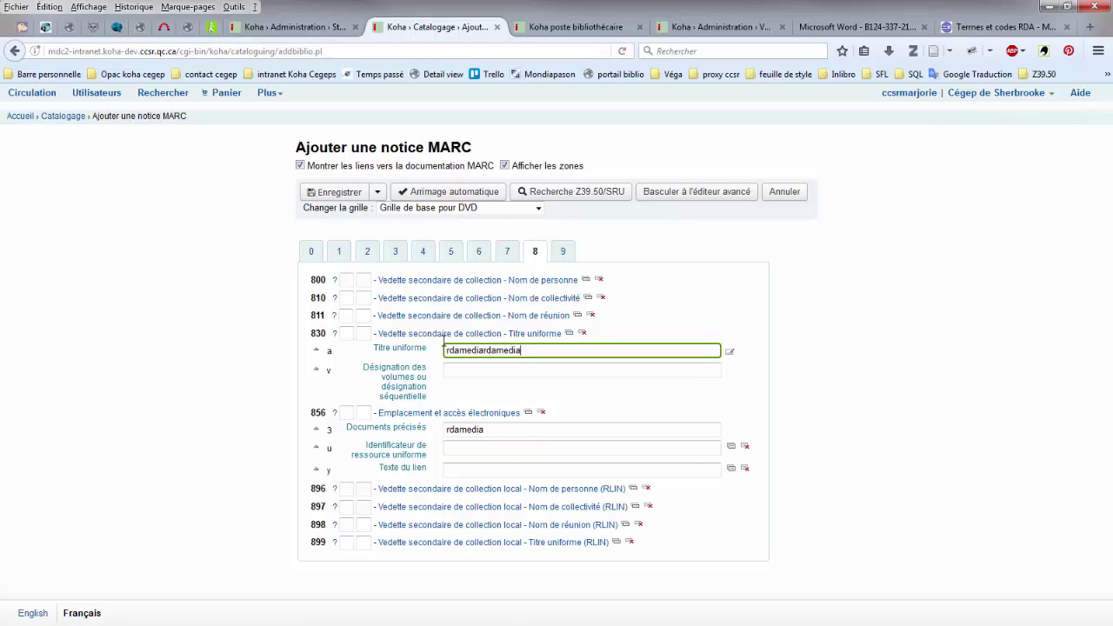
key("ctrl+a")
key("BackSpace")
Step: Enter the text "rdamediardm" in the empty Titre uniforme subfield (a) of field 830
right_click(524, 353)
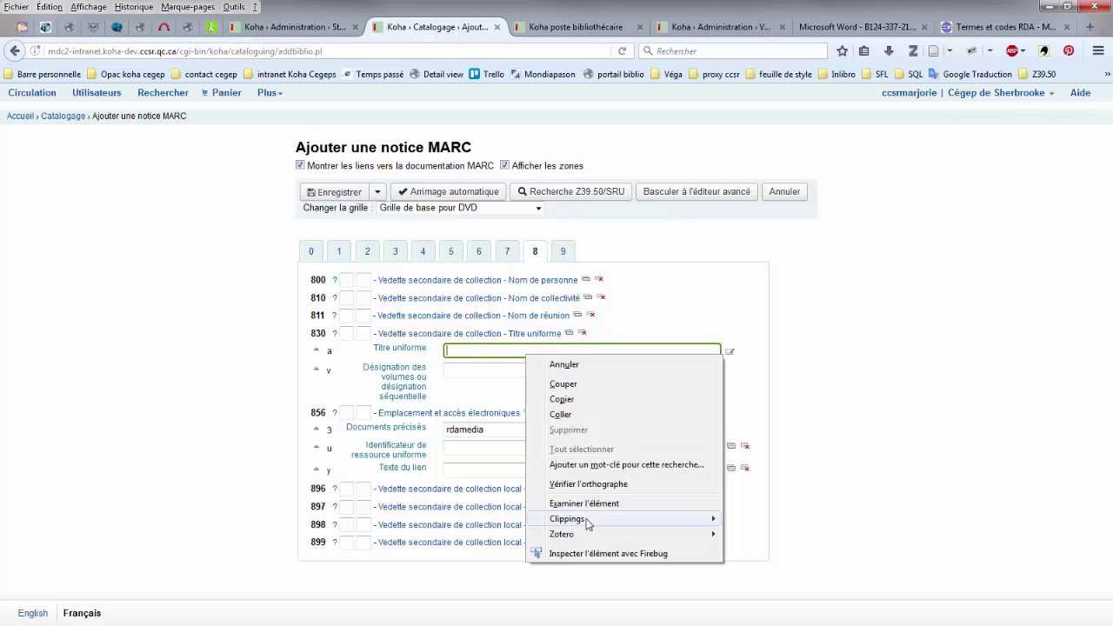
mouse_move(653, 522)
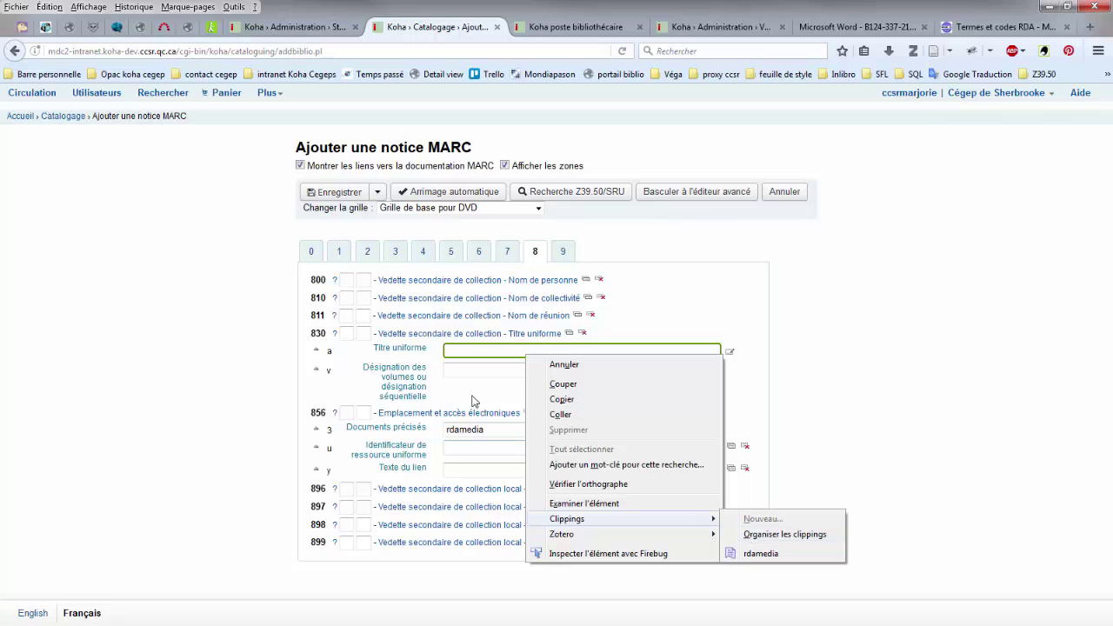
type("rda")
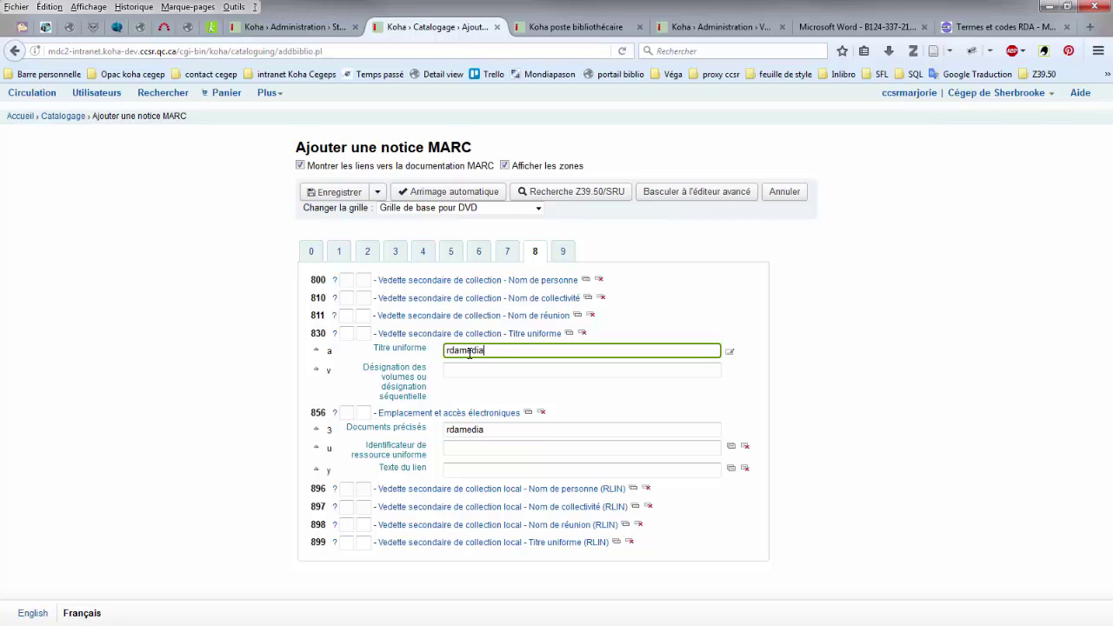
type("media")
Step: Create a new clipping named rdamediardm from the text in the Titre uniforme subfield (a) of field 830
left_click_drag(512, 351, 442, 351)
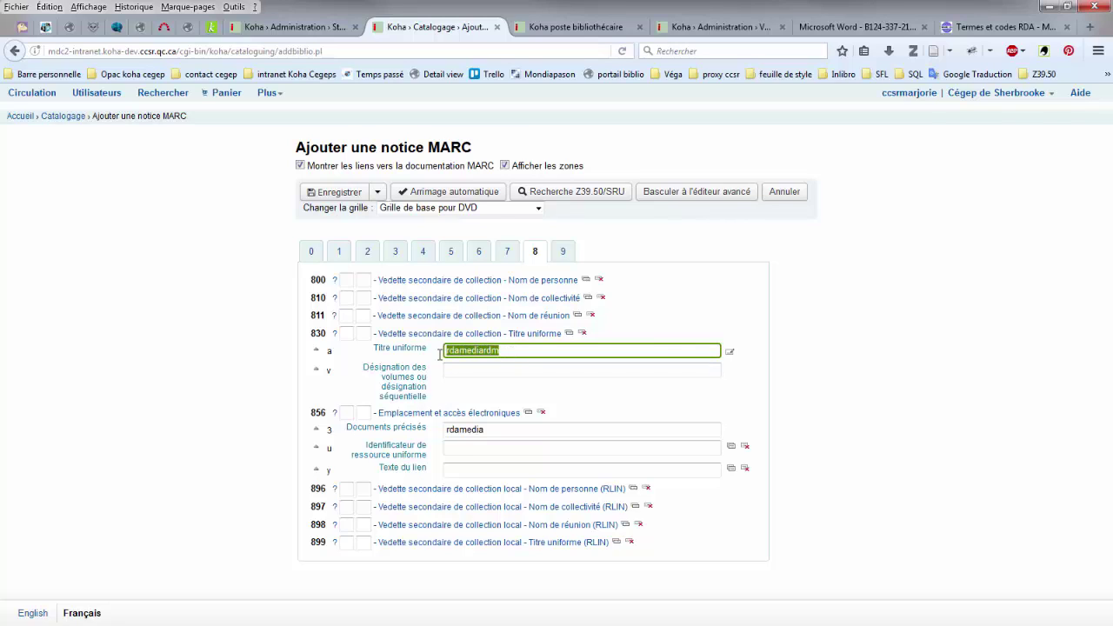
right_click(467, 355)
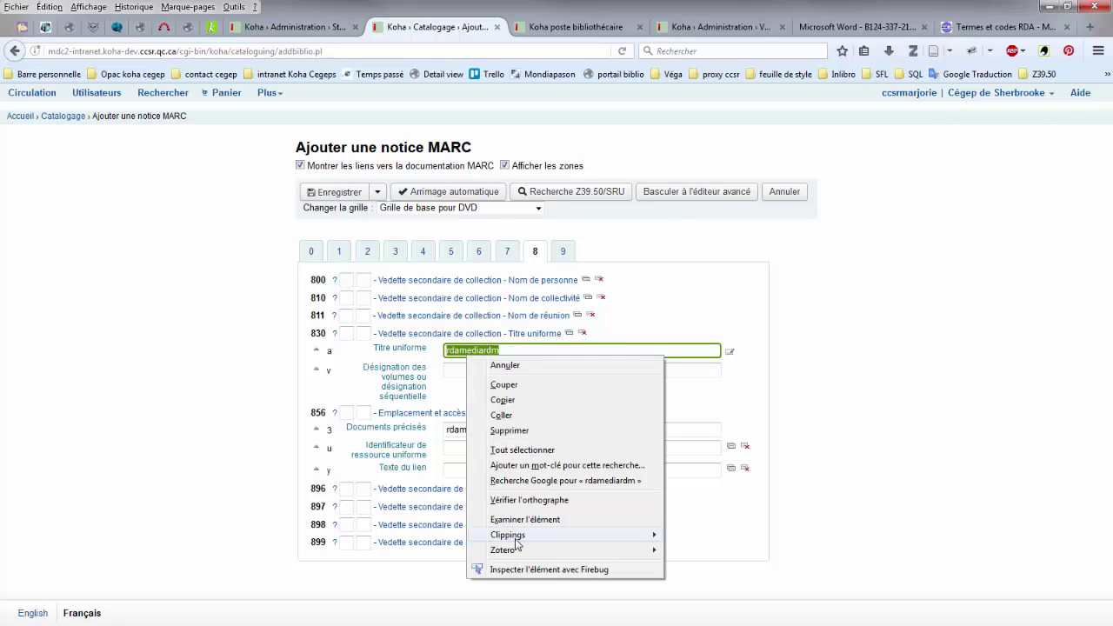
mouse_move(520, 535)
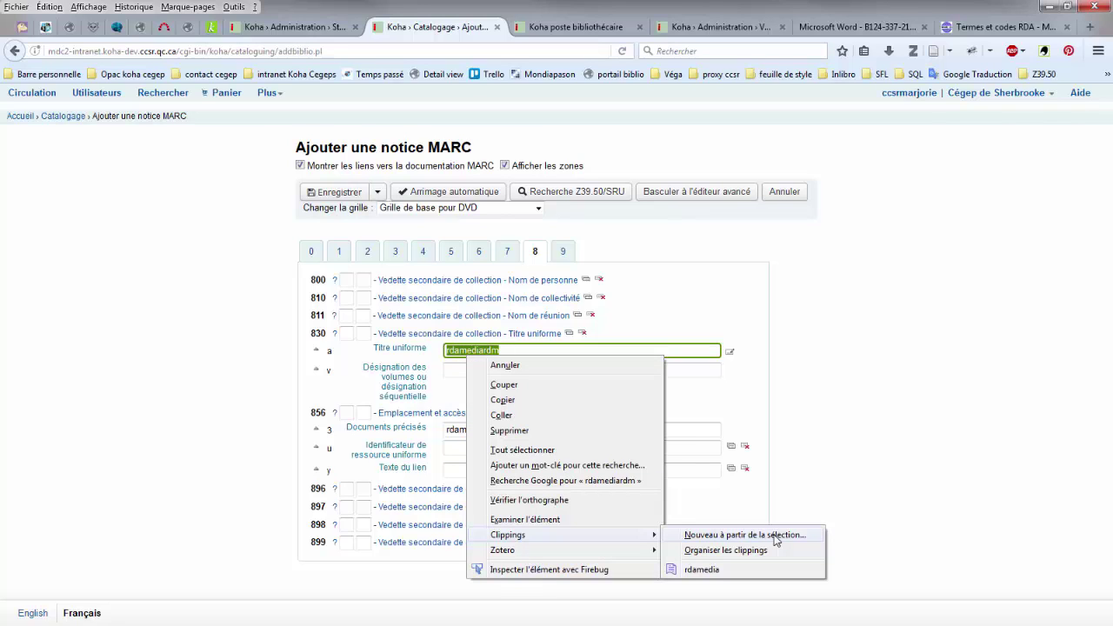
left_click(777, 538)
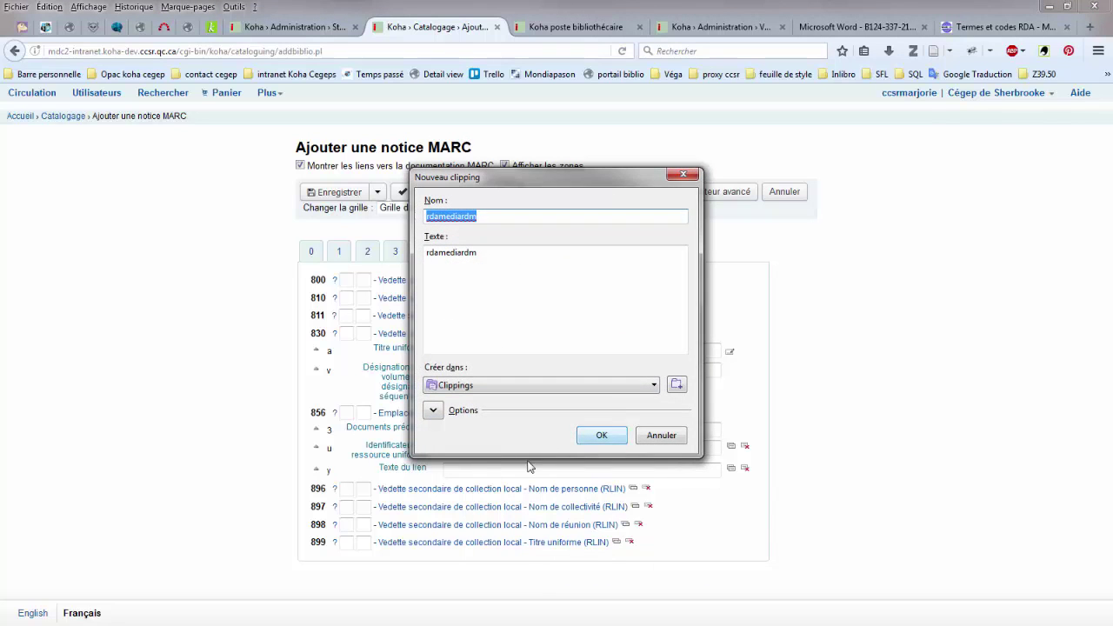
left_click(614, 440)
Step: Check which clippings are available for the empty volume designation subfield (v) of field 830
left_click(512, 369)
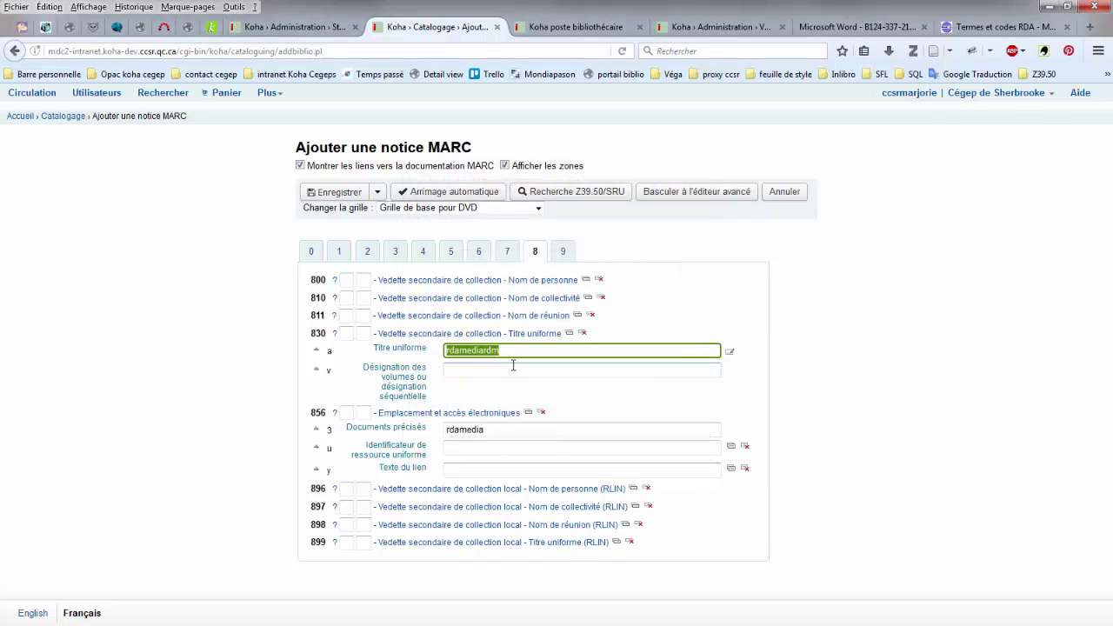
right_click(512, 368)
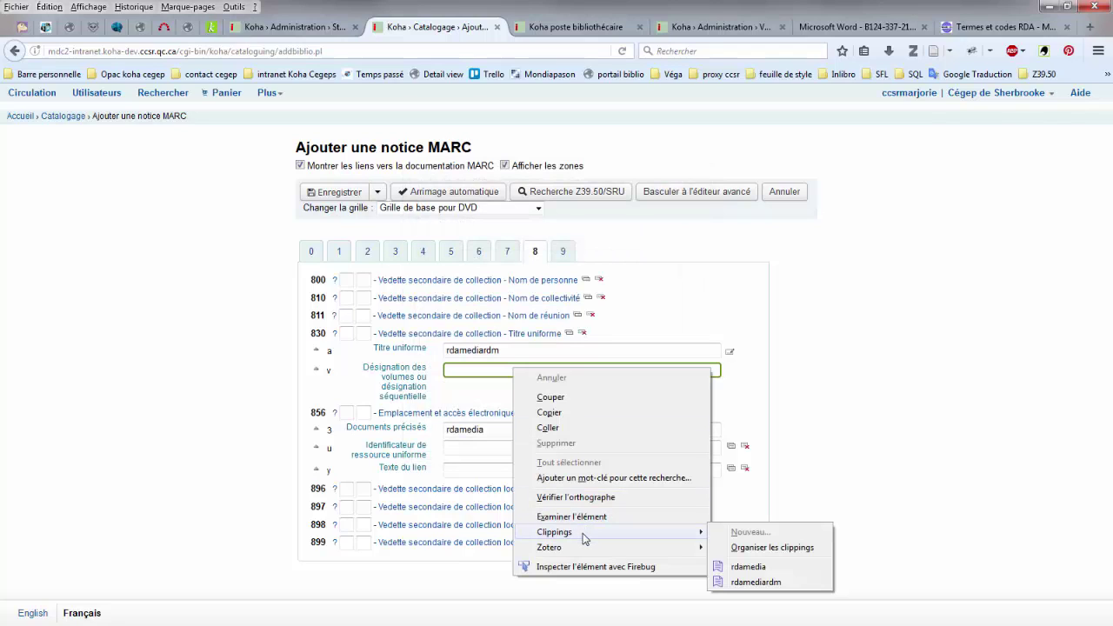
left_click(892, 222)
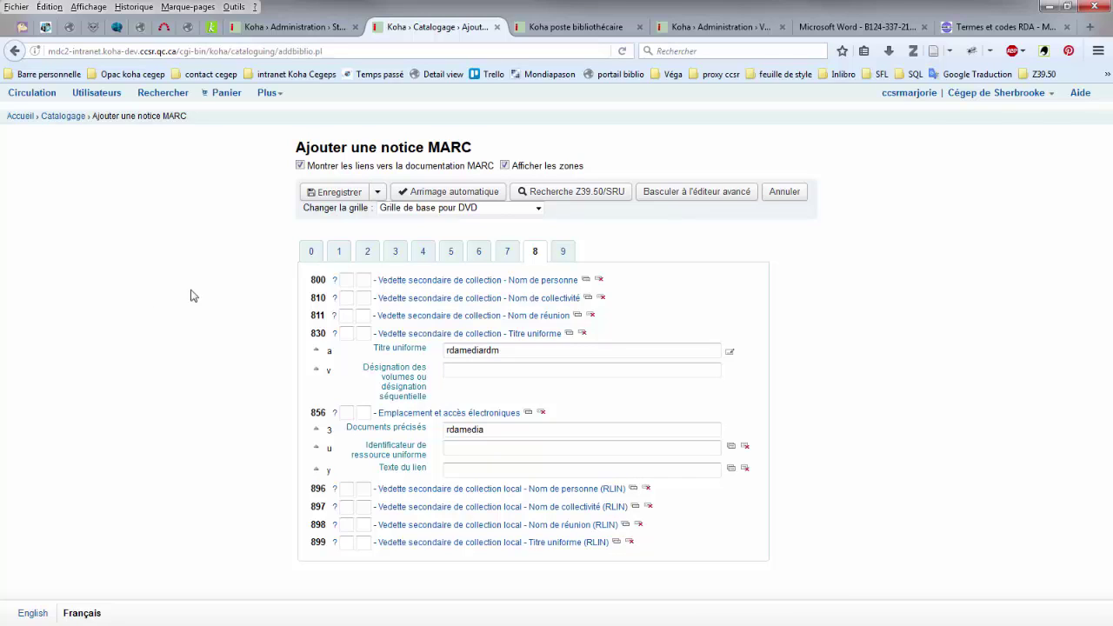
Step: Change the record's cataloguing framework to Par défaut and show its 3XX fields
left_click(399, 254)
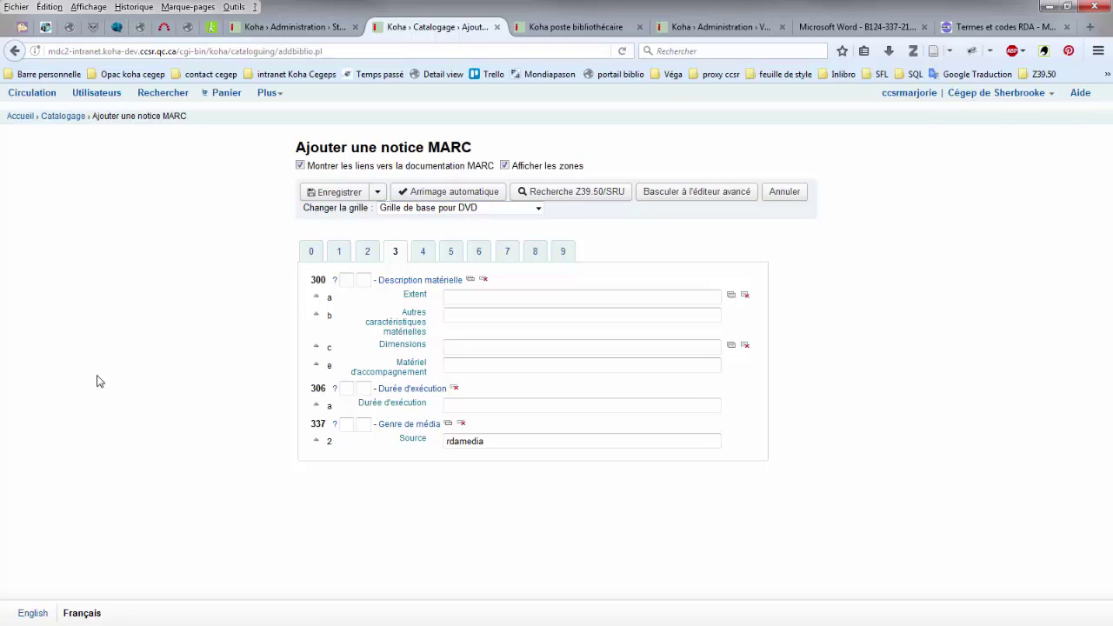
left_click(428, 208)
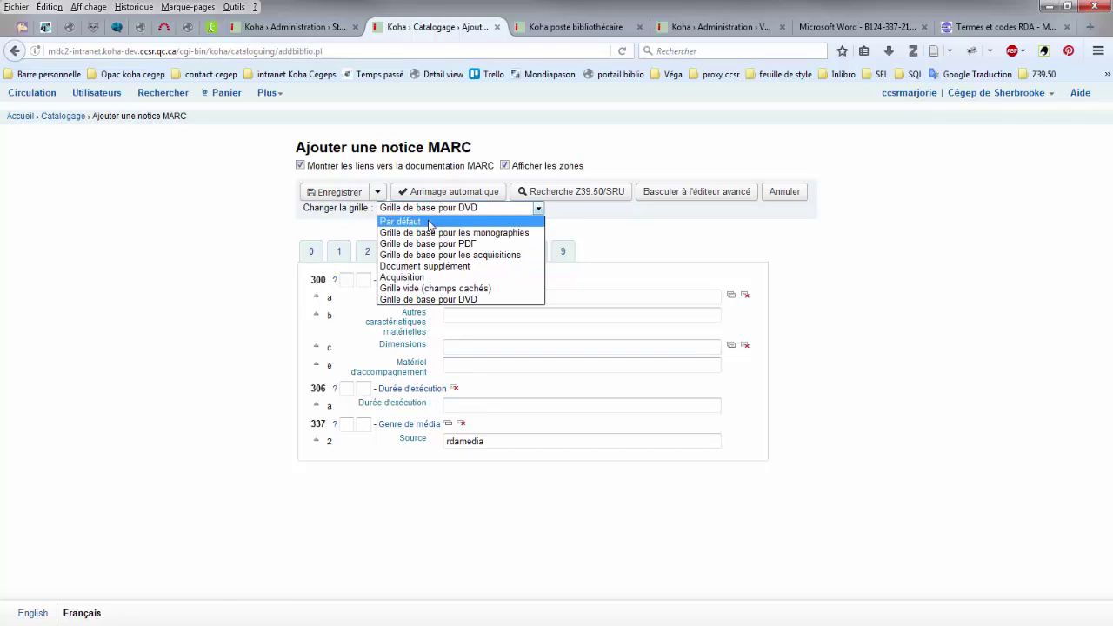
left_click(428, 219)
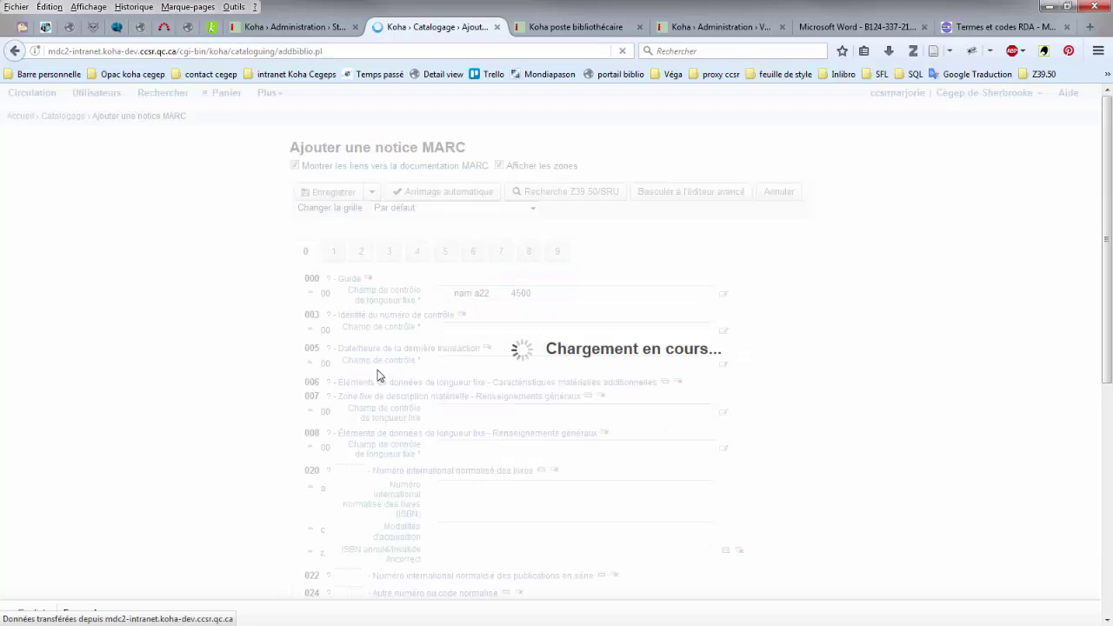
left_click(389, 250)
scroll(308, 331, "down", 2)
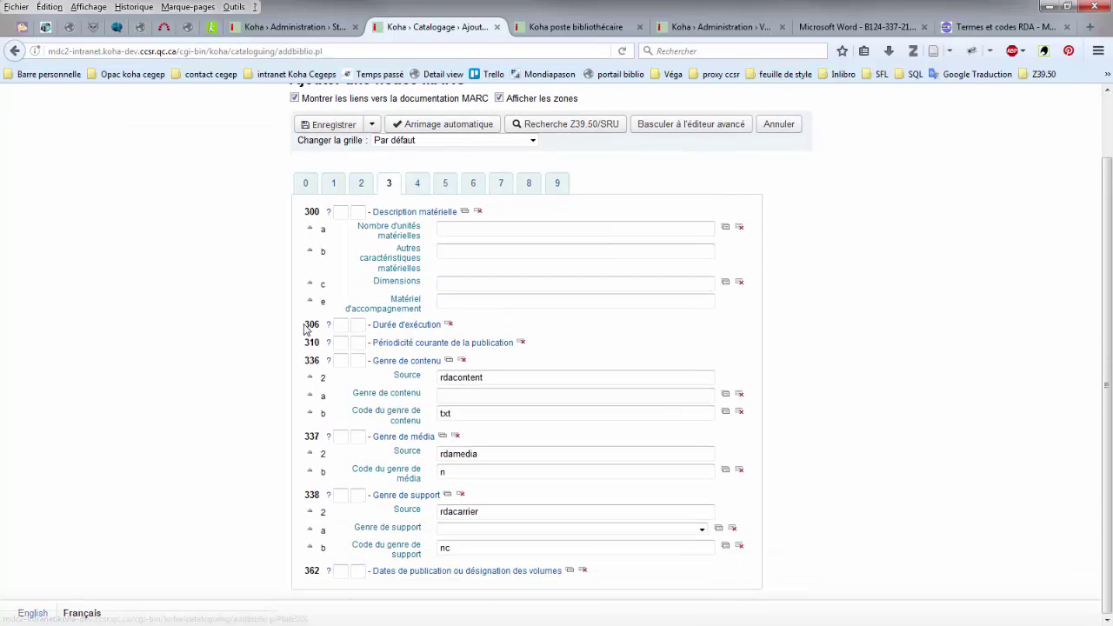
Step: Clear the Source subfield (2) of field 337 Genre de média and expand the field to show its hidden subfields
left_click(519, 451)
key("BackSpace")
key("BackSpace")
key("BackSpace")
key("BackSpace")
key("BackSpace")
key("BackSpace")
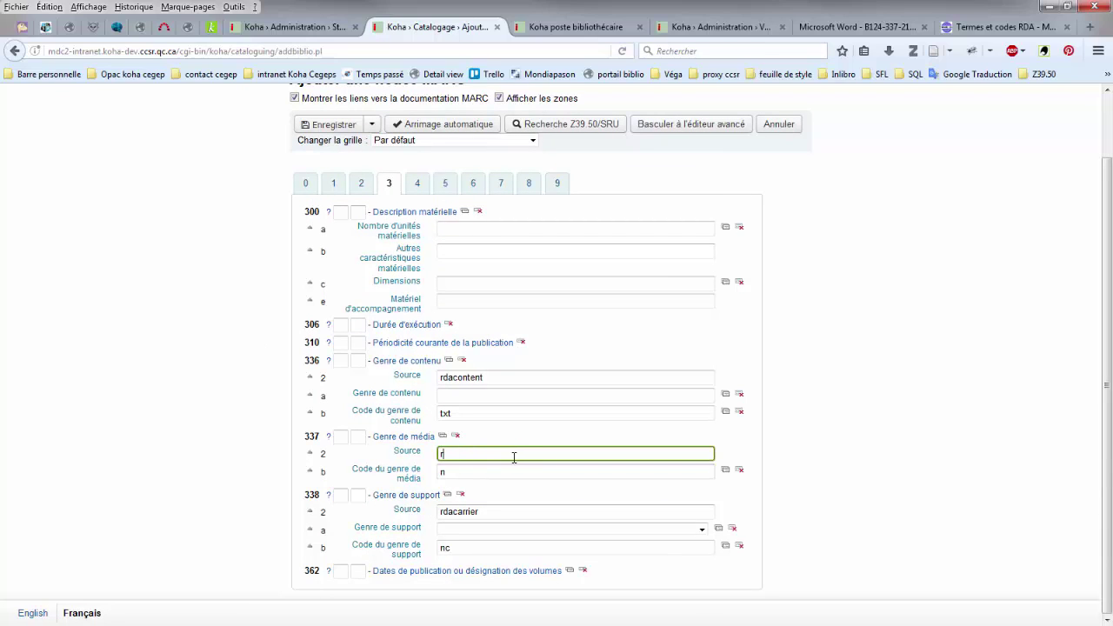
left_click(389, 436)
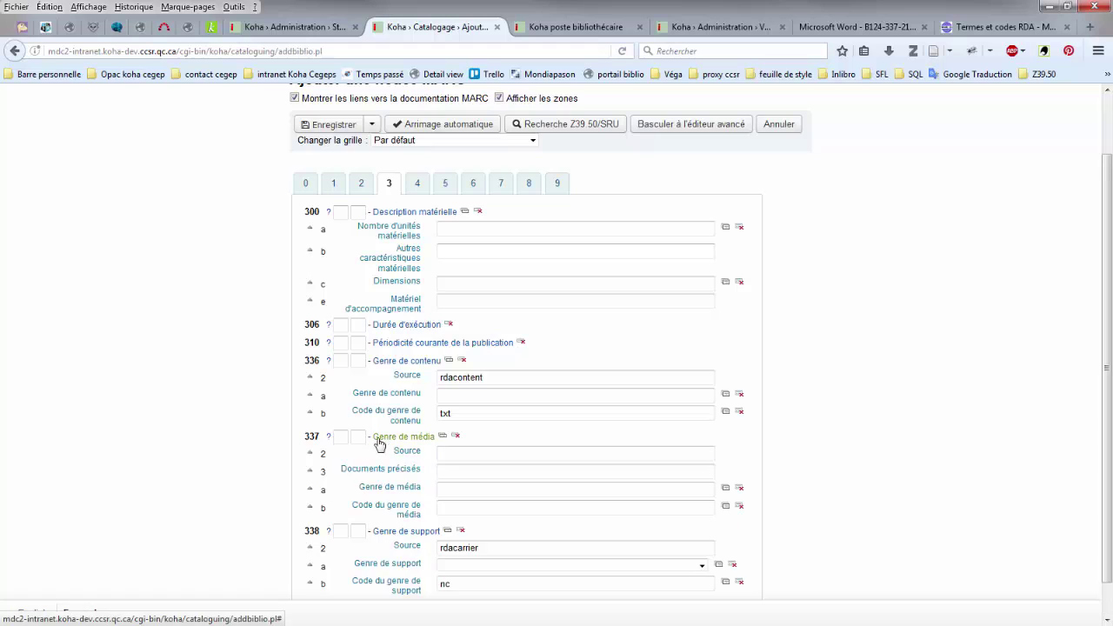
scroll(266, 432, "down", 1)
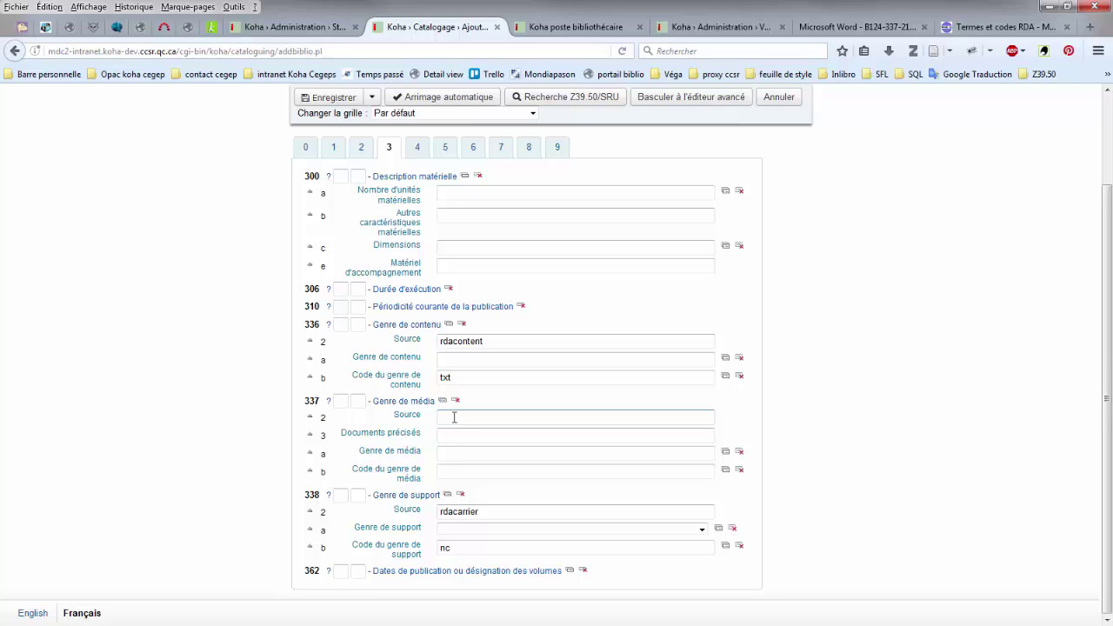
left_click(543, 453)
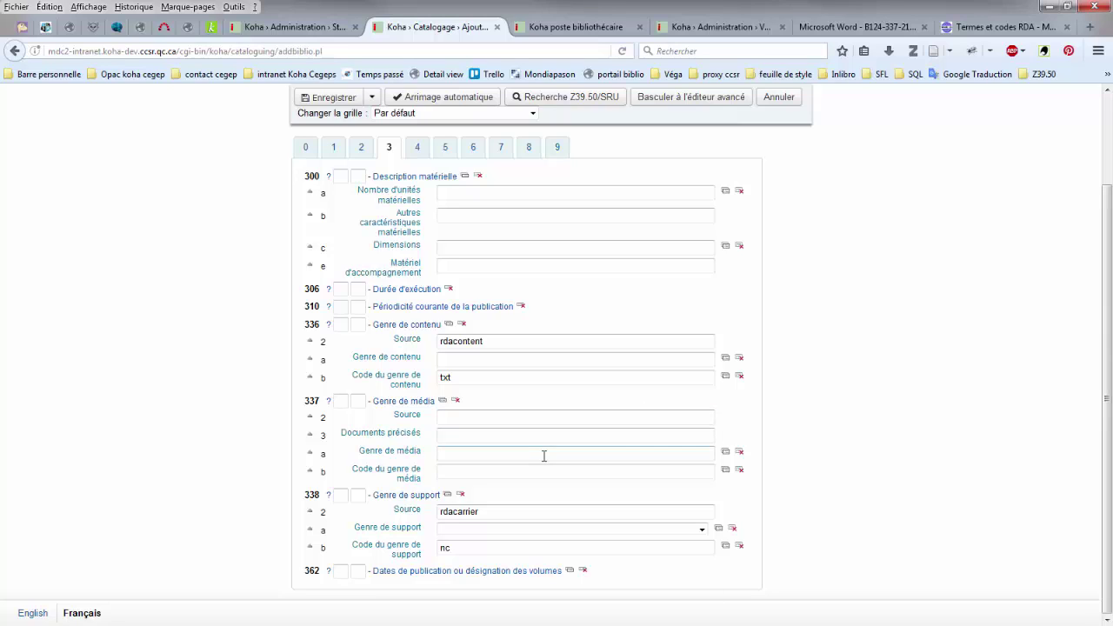
left_click(522, 418)
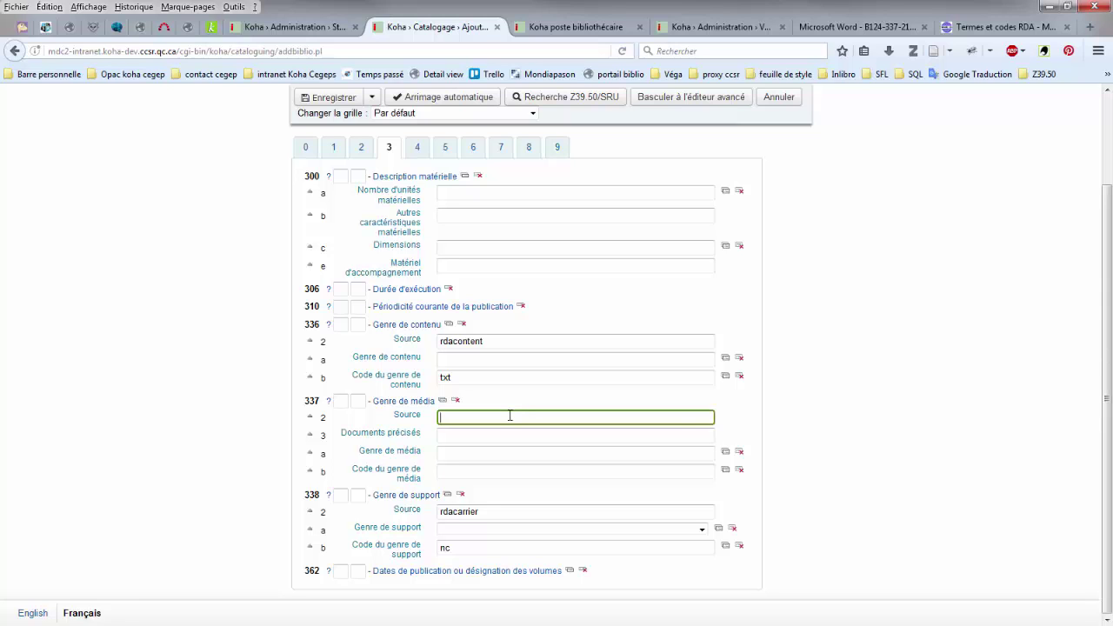
Step: Find zone 337 in the default MARC framework under Koha administration and open its subfield structure
key("ctrl+Page_Up")
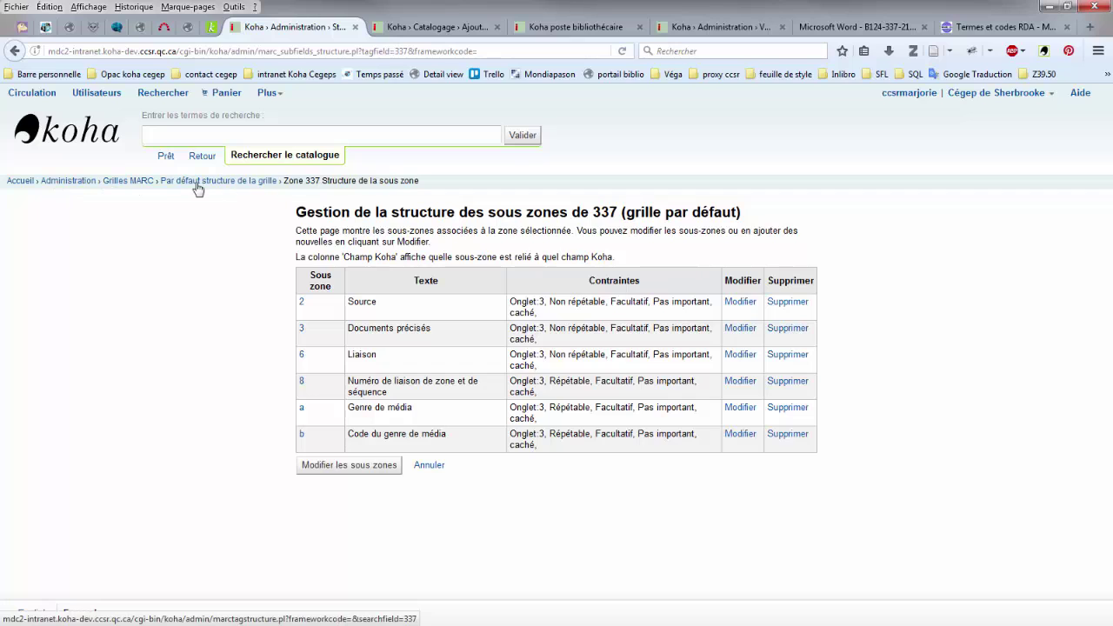
left_click(76, 182)
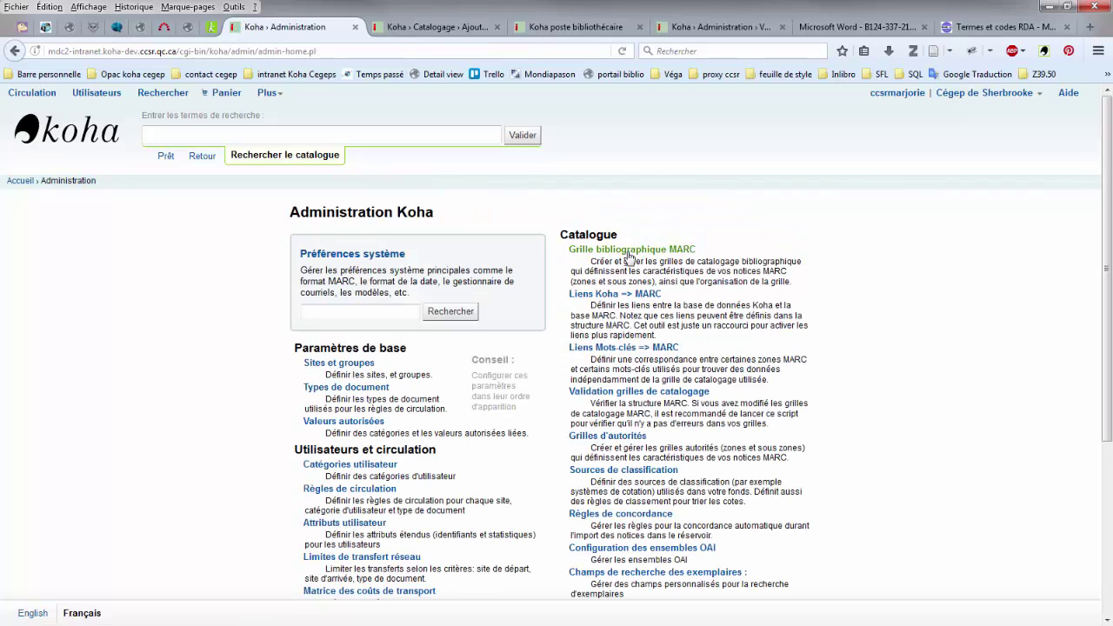
left_click(629, 253)
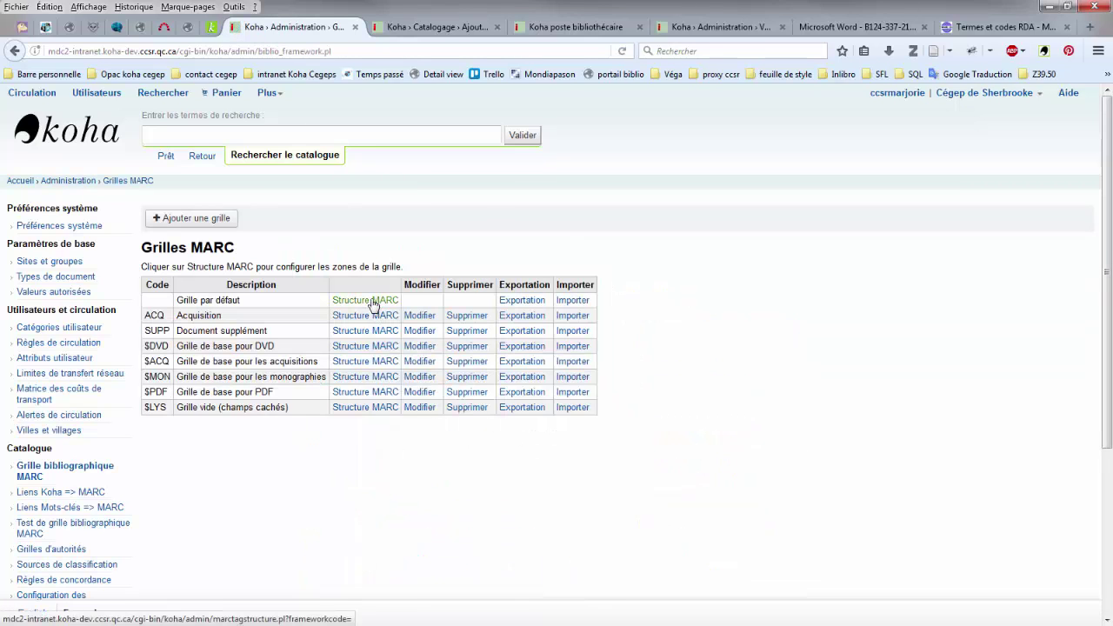
left_click(373, 301)
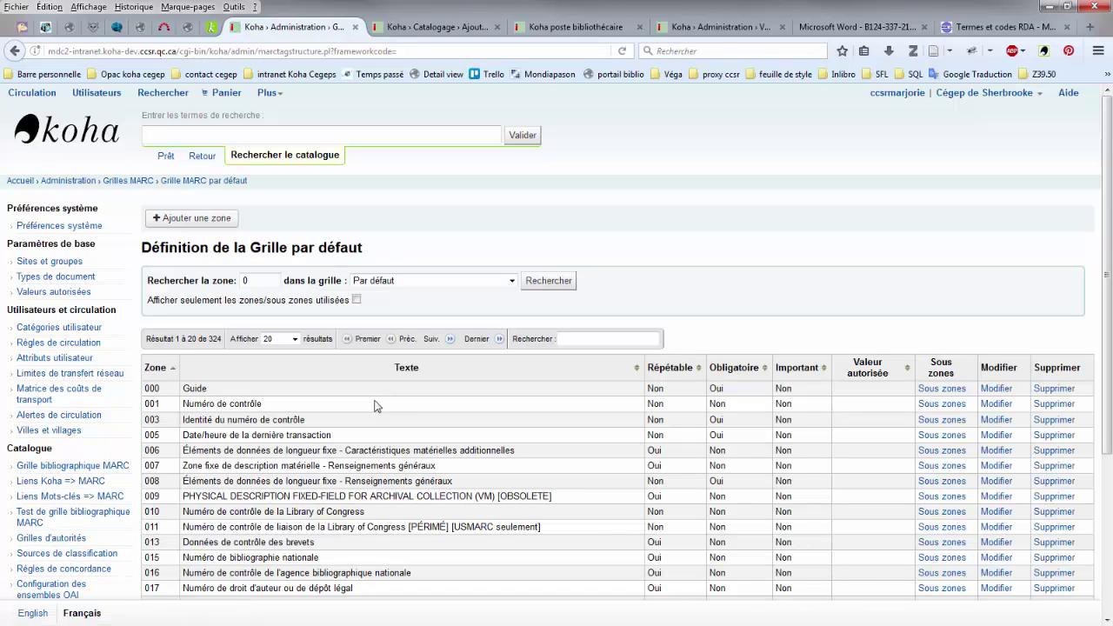
left_click(591, 339)
type("337")
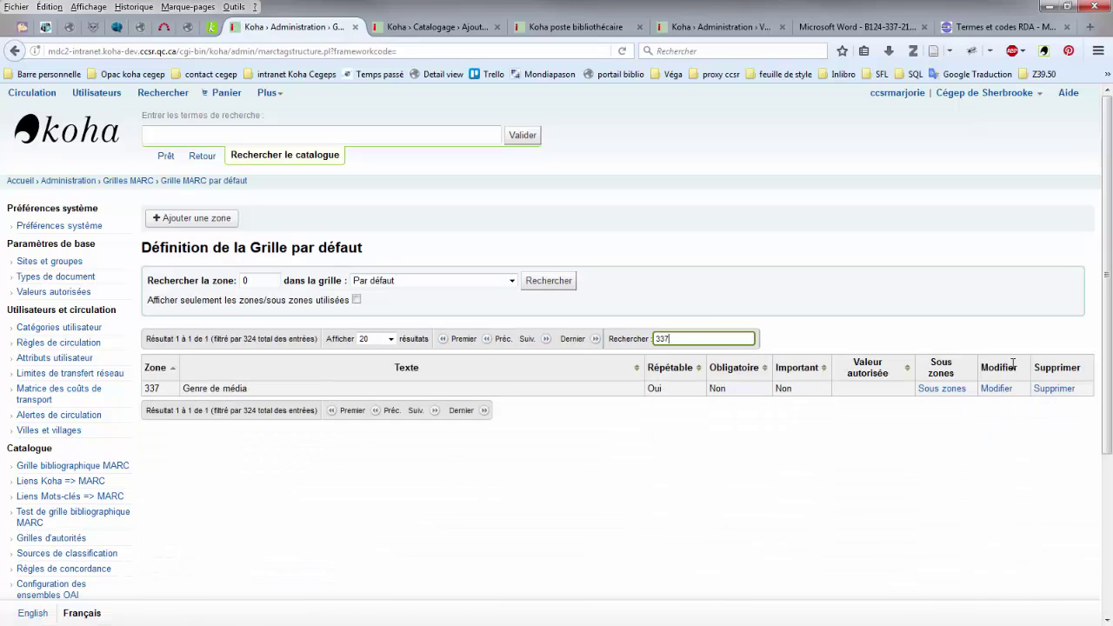
left_click(941, 388)
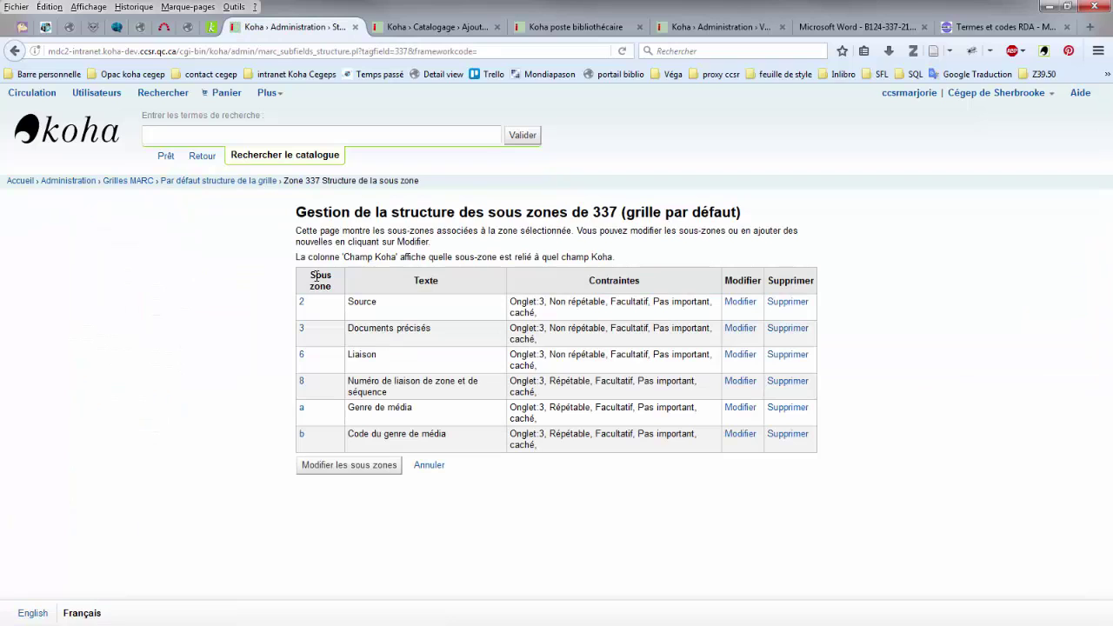
Step: Set the default value of subfield 2 (Source) of zone 337 to rdamedia and save the changes
left_click(741, 303)
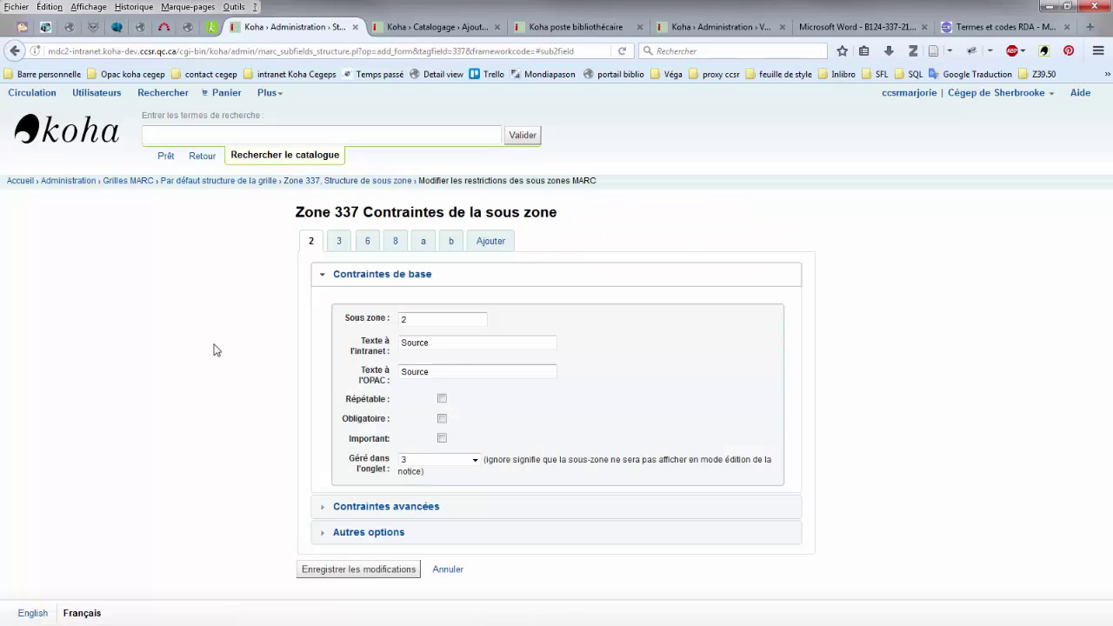
left_click(357, 513)
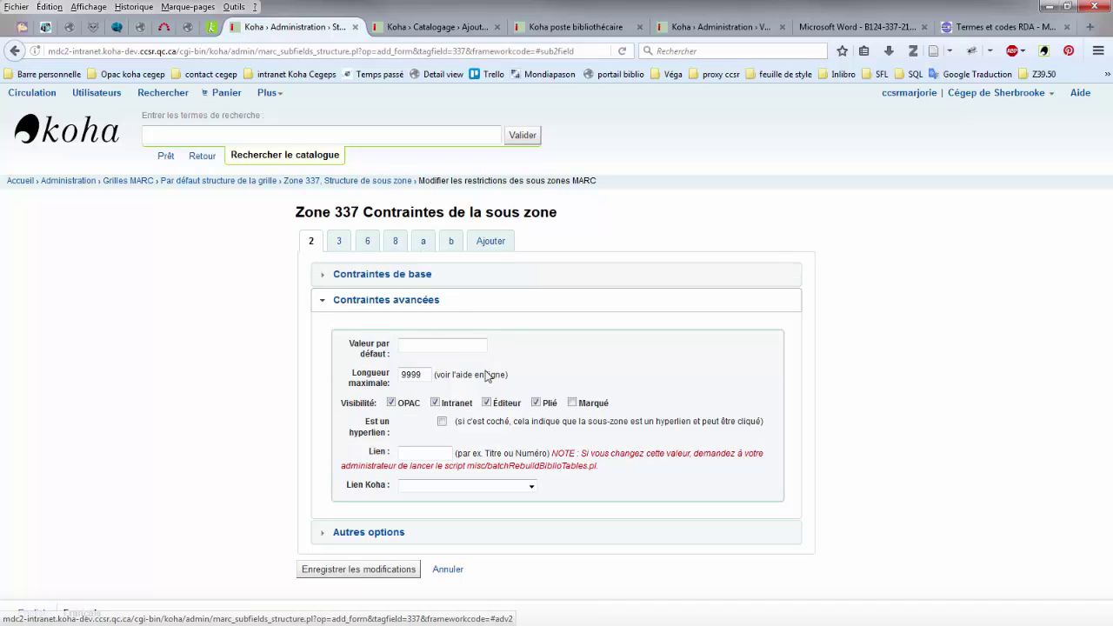
left_click(443, 346)
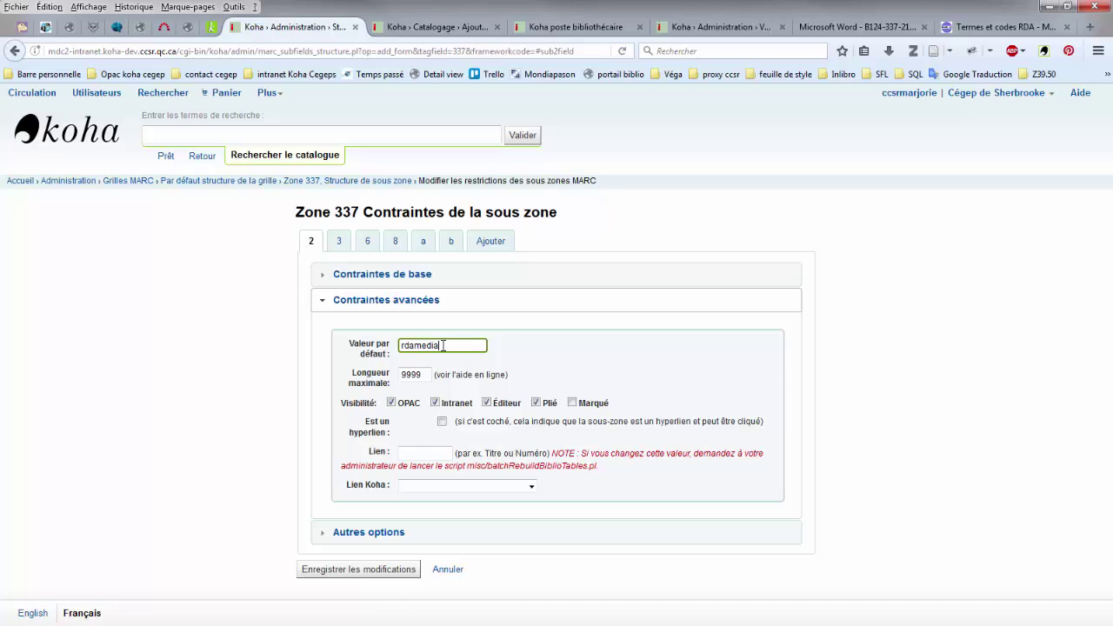
left_click(390, 570)
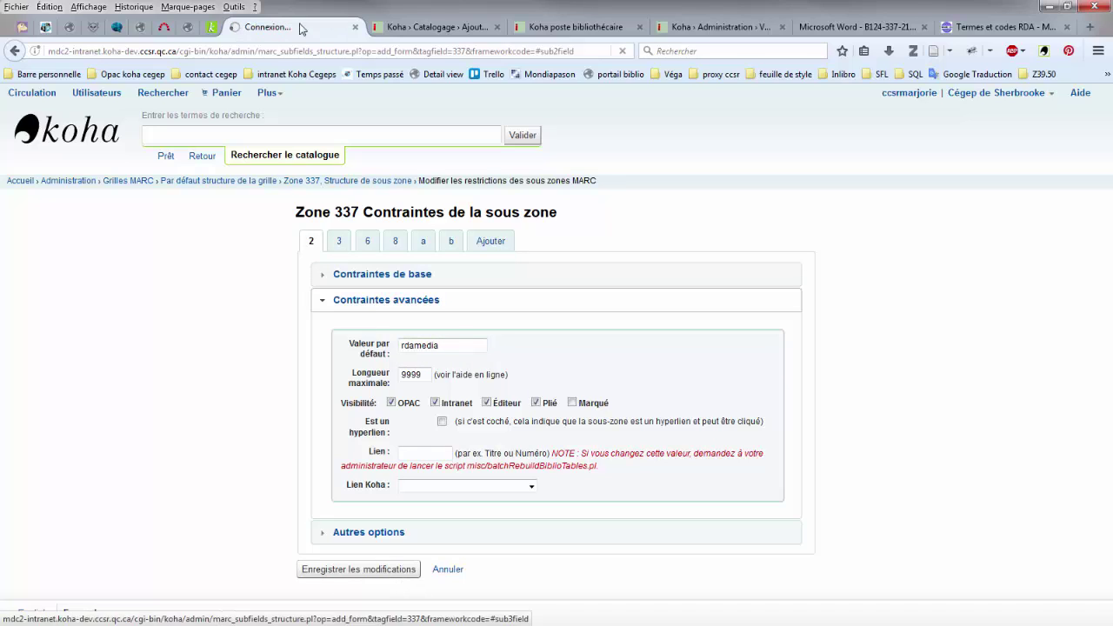
Step: Start a new catalogue record with the default framework and show its 3XX fields
left_click(426, 27)
scroll(221, 298, "up", 2)
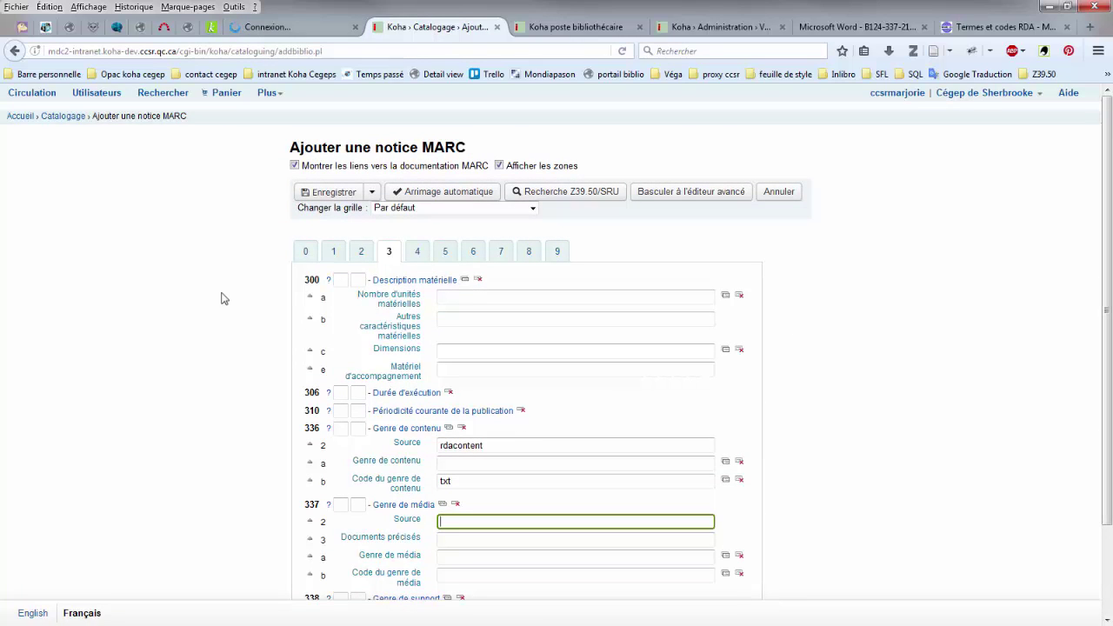
left_click(68, 117)
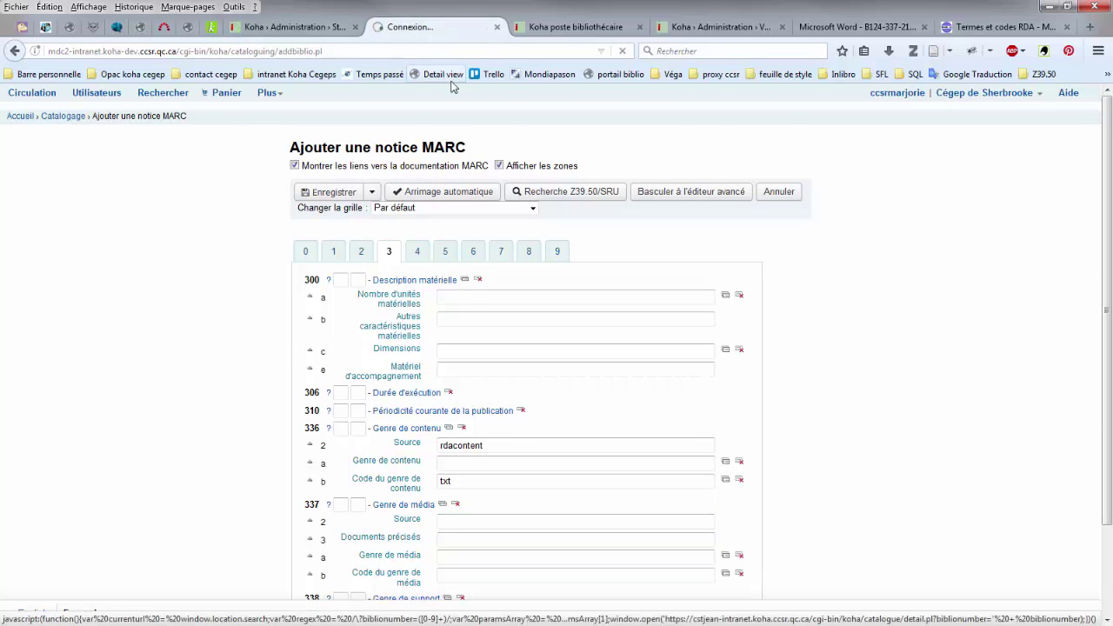
left_click(475, 223)
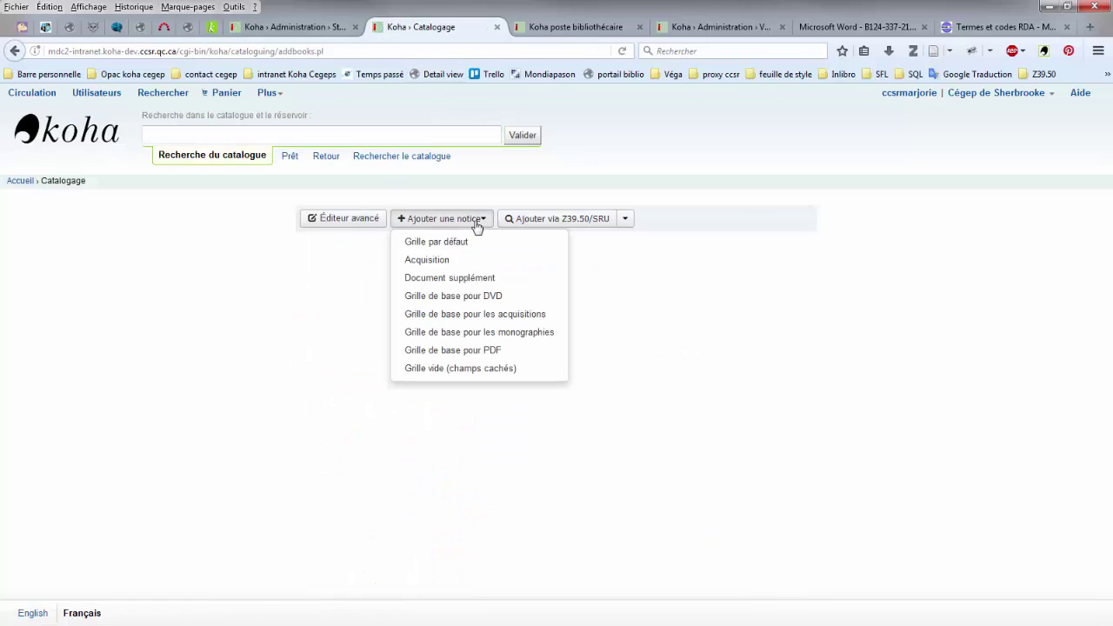
left_click(427, 241)
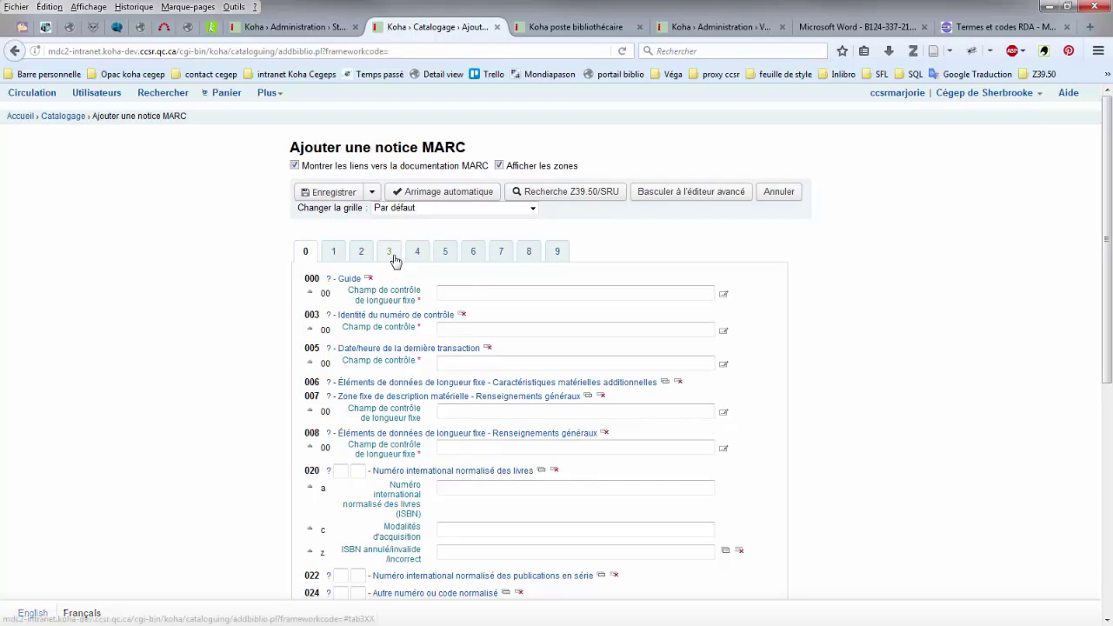
left_click(390, 253)
scroll(264, 355, "down", 2)
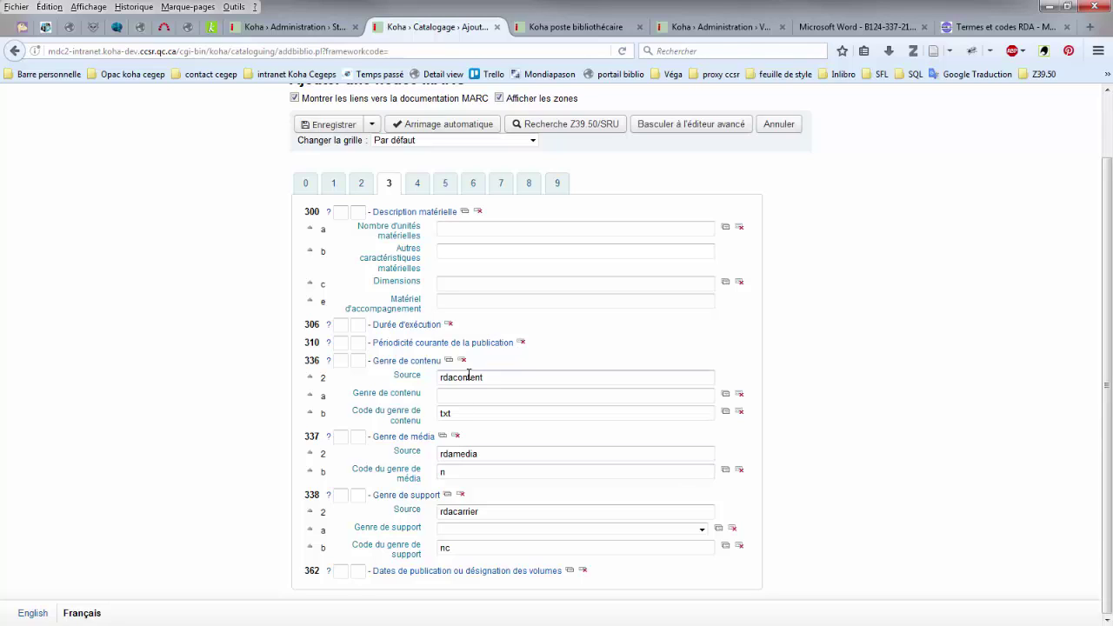
Step: Open the advanced constraints of subfield b (Code du genre de média) of zone 337 in the default framework
left_click(454, 475)
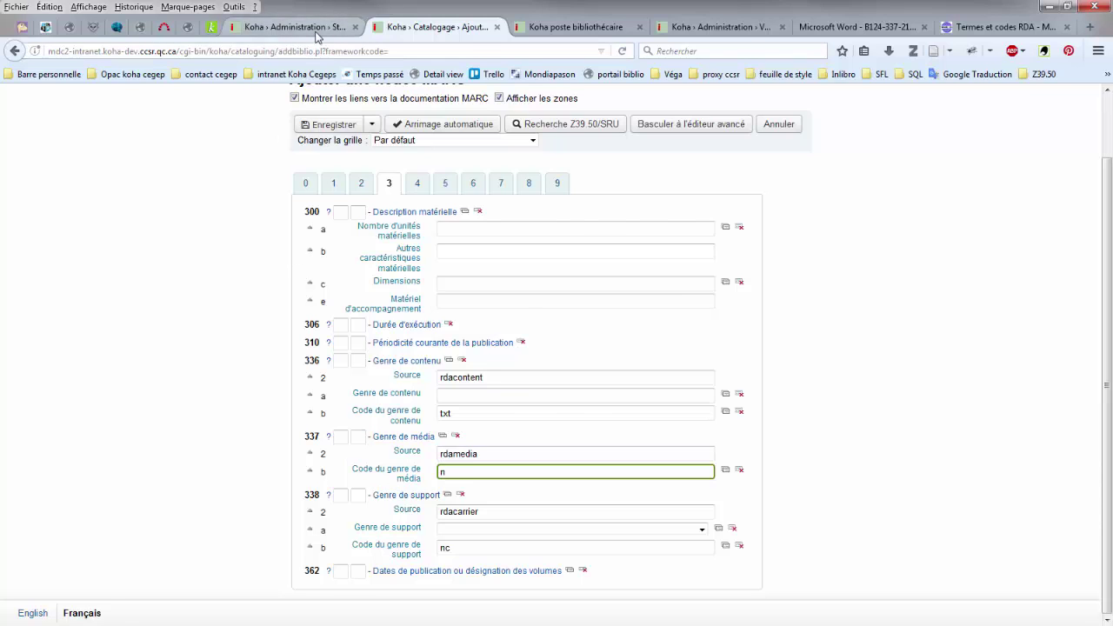
left_click(339, 32)
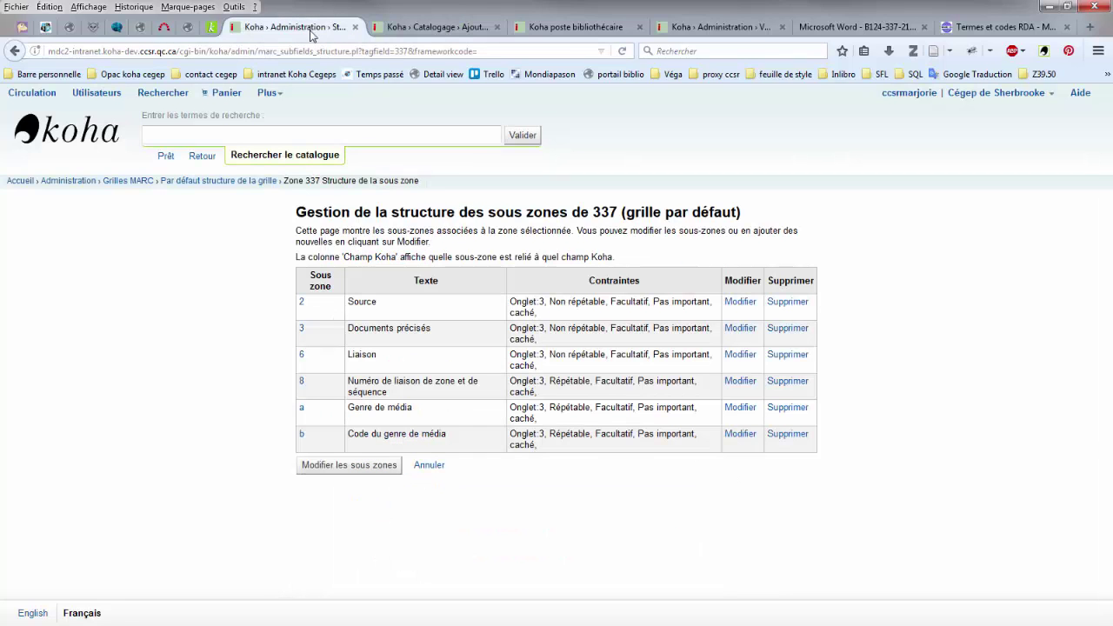
left_click(740, 435)
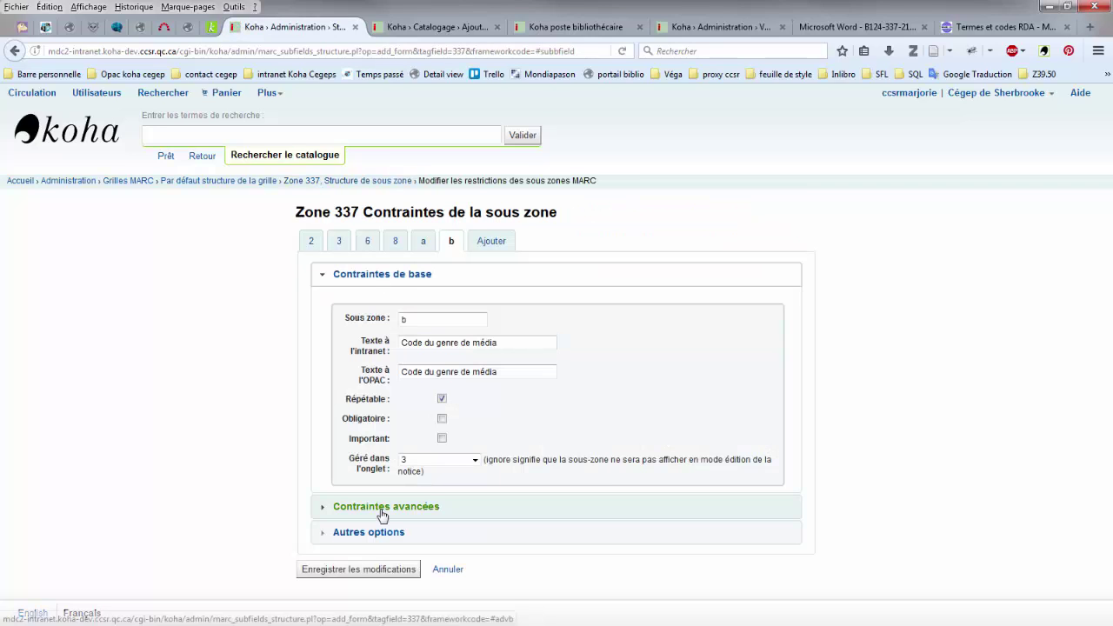
left_click(382, 506)
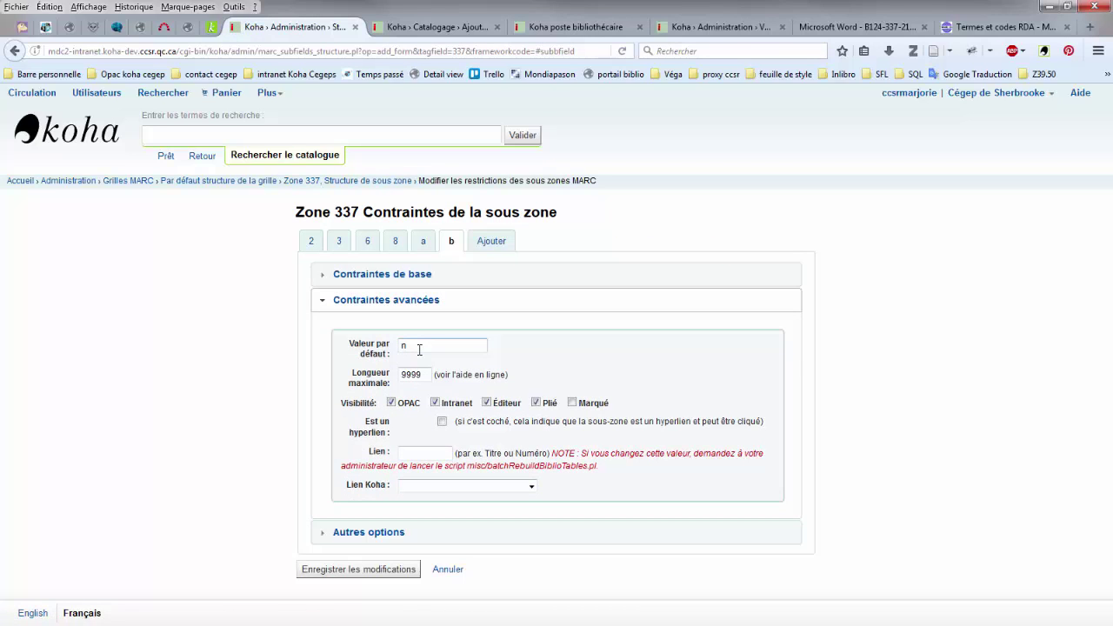
Step: Review the default values of zone 337 subfields 2 and b in the new record, along with the available cataloguing frameworks
left_click(433, 27)
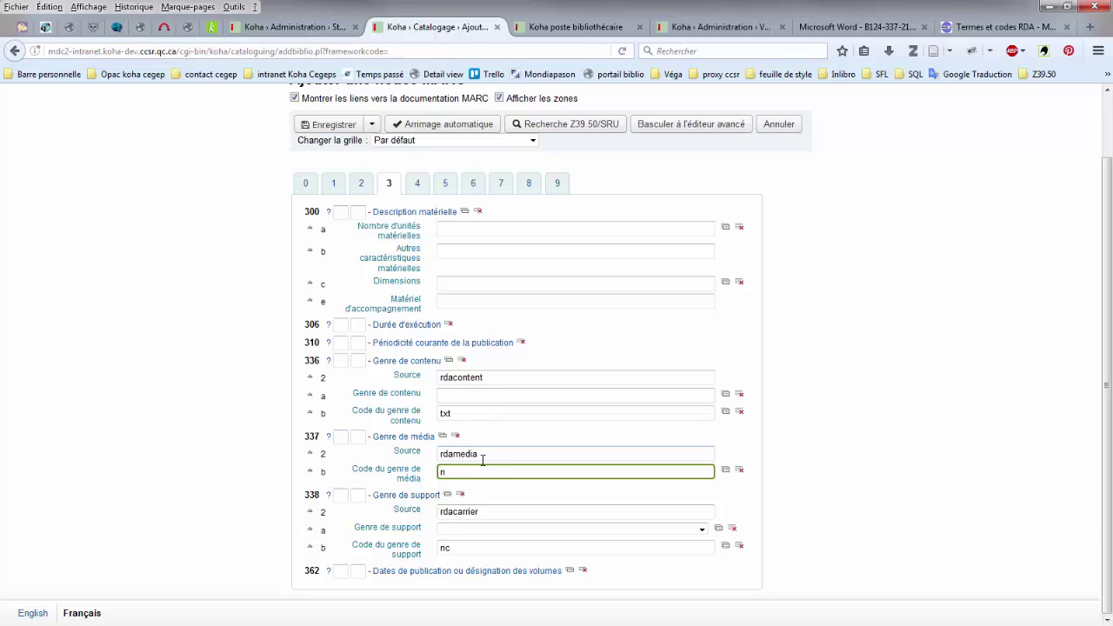
left_click_drag(496, 455, 434, 453)
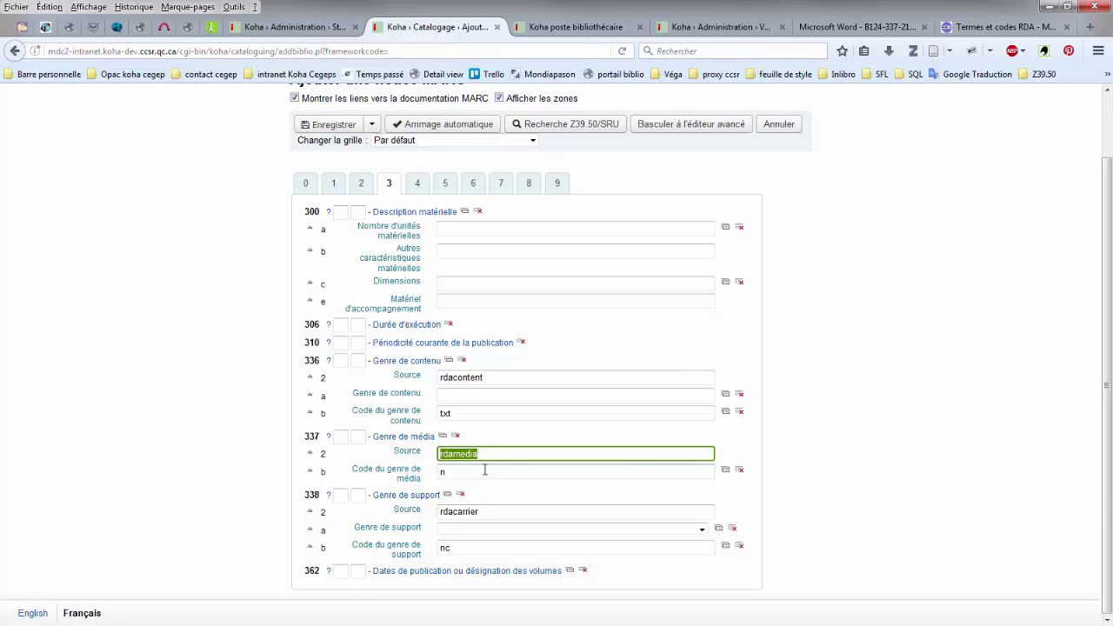
left_click(484, 469)
left_click(489, 453)
scroll(435, 329, "up", 2)
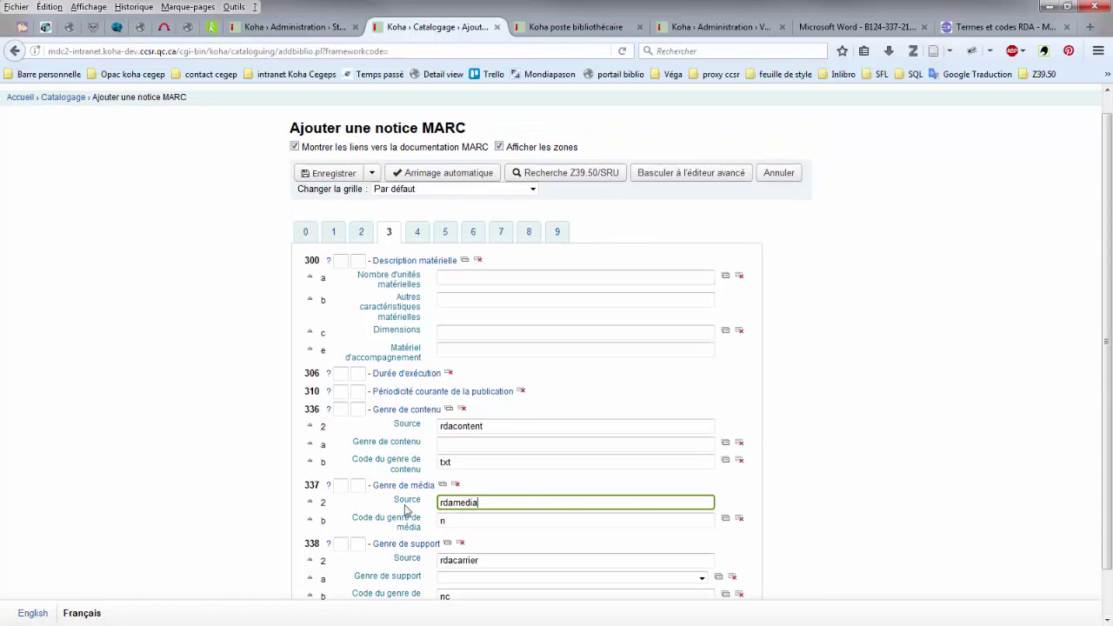
left_click(530, 189)
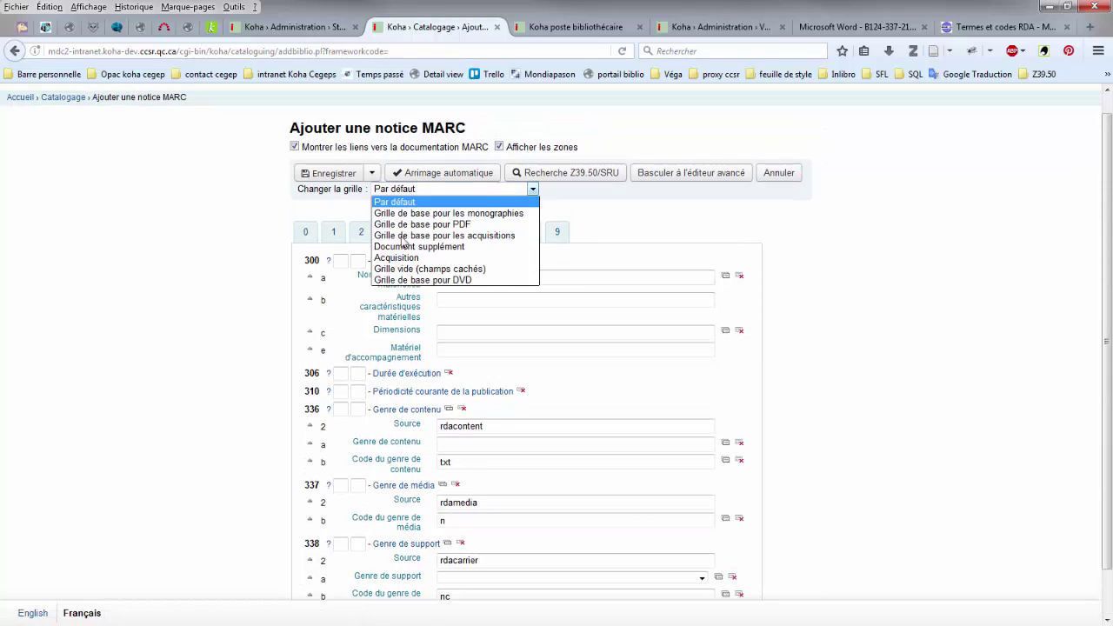
left_click(425, 201)
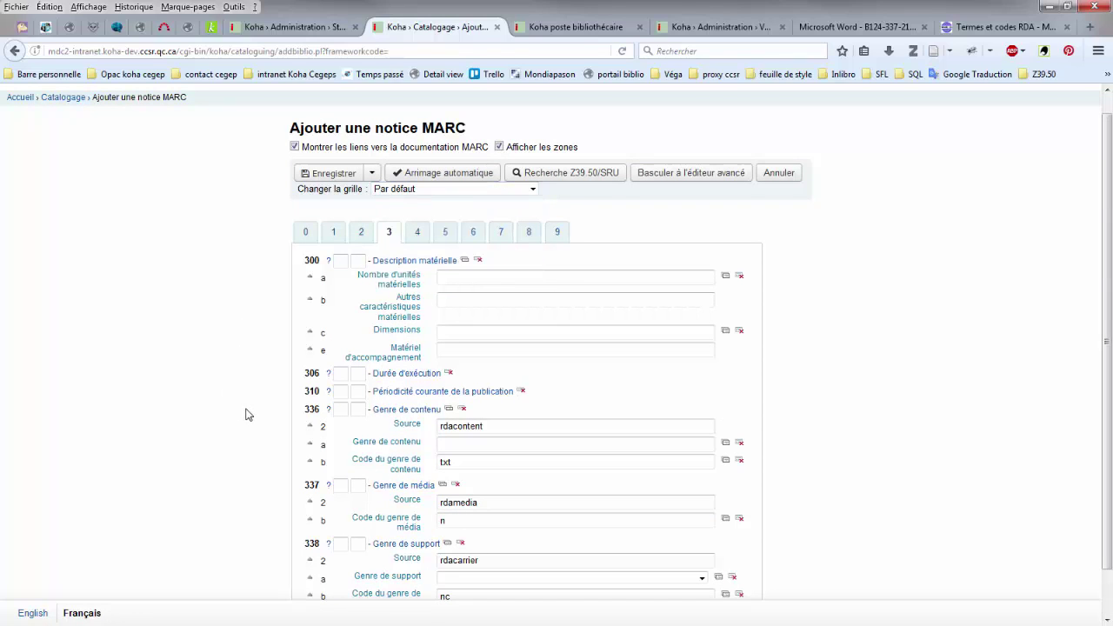
Step: Expand zone 337 in the new record to reach the empty subfield a (Genre de média)
scroll(245, 414, "down", 1)
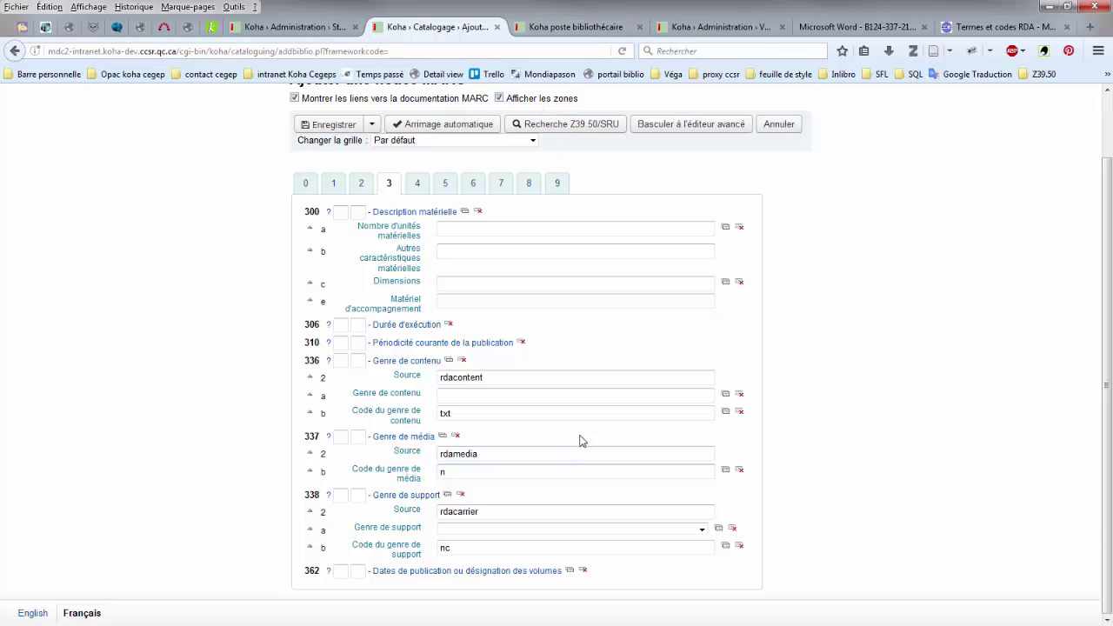
left_click(409, 436)
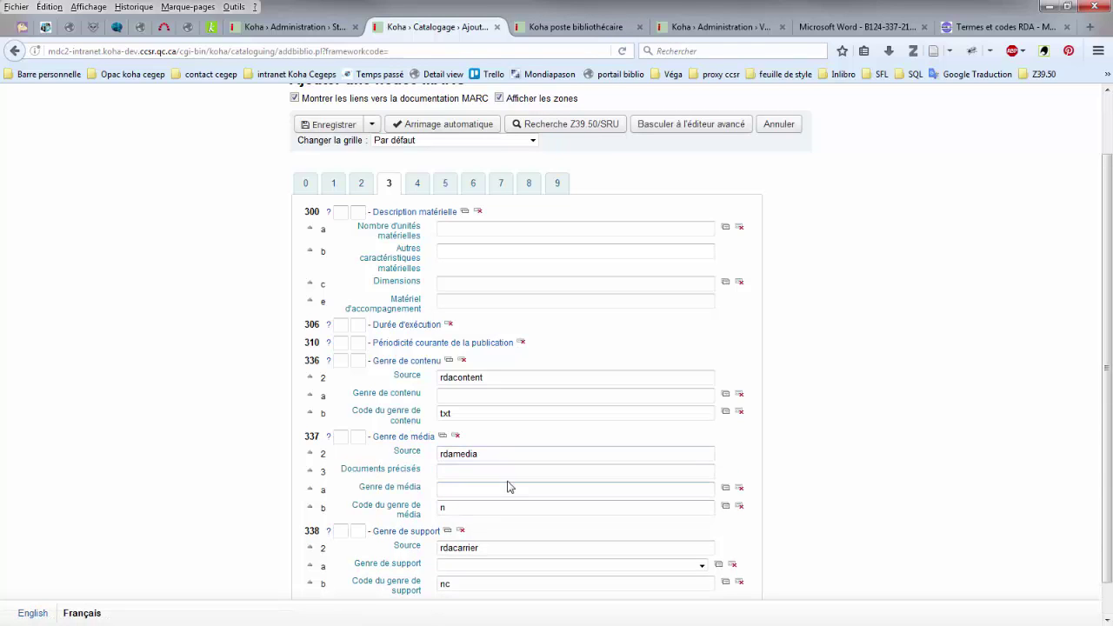
left_click(487, 493)
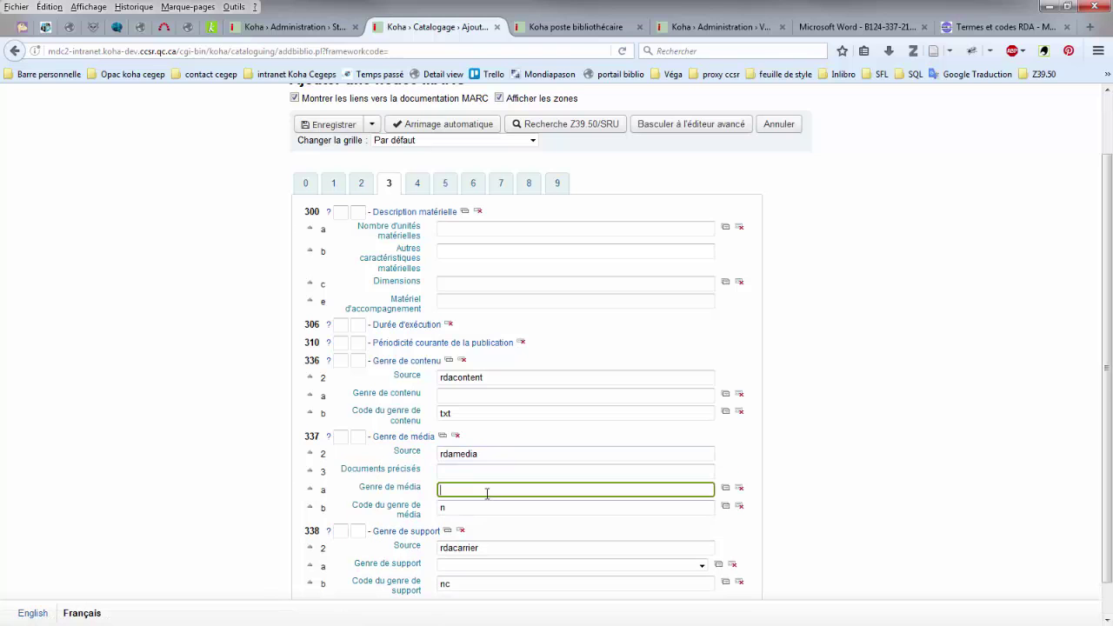
Step: Look up the RDA media term Sans médiation and its 337$b code in the MARC 21 media types table
left_click(977, 29)
scroll(421, 329, "down", 3)
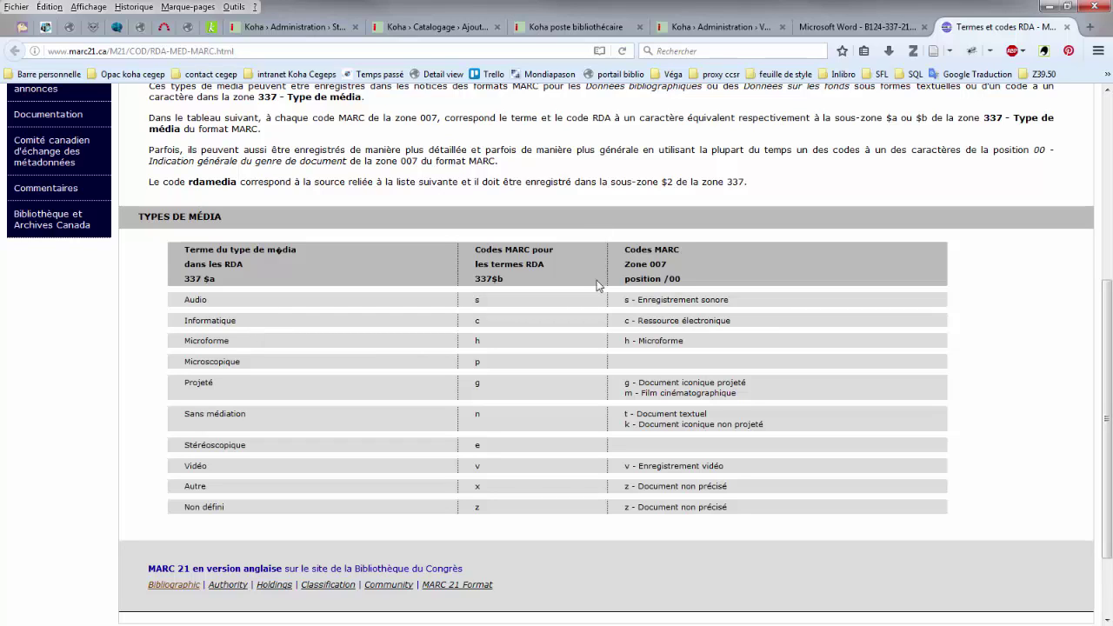
left_click_drag(481, 416, 467, 419)
triple_click(186, 421)
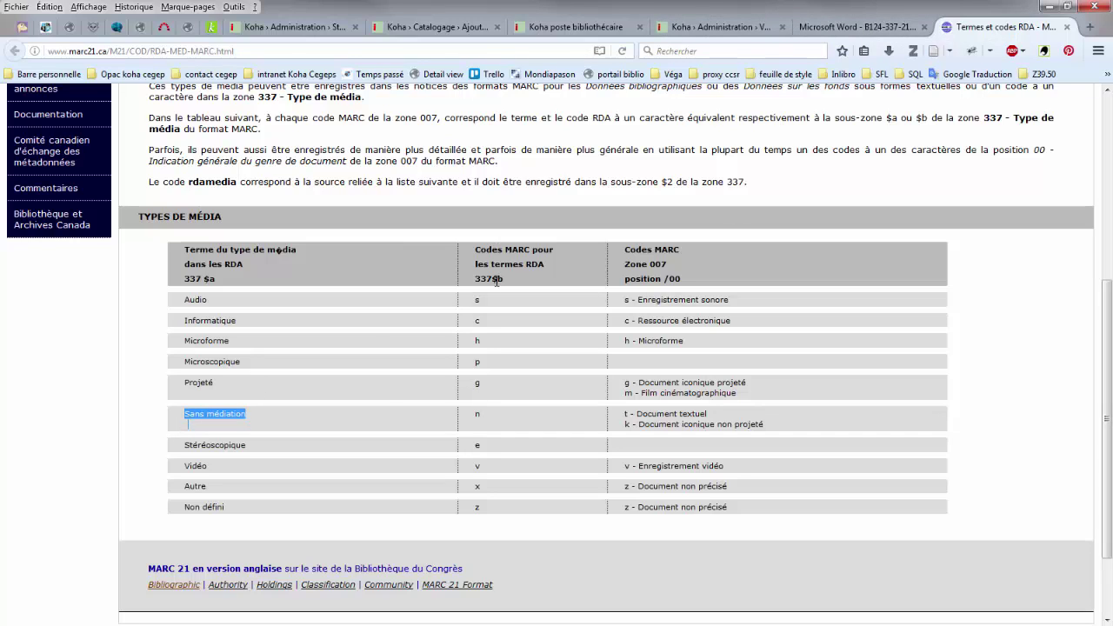
left_click(246, 416)
left_click_drag(247, 419, 179, 418)
left_click(196, 428)
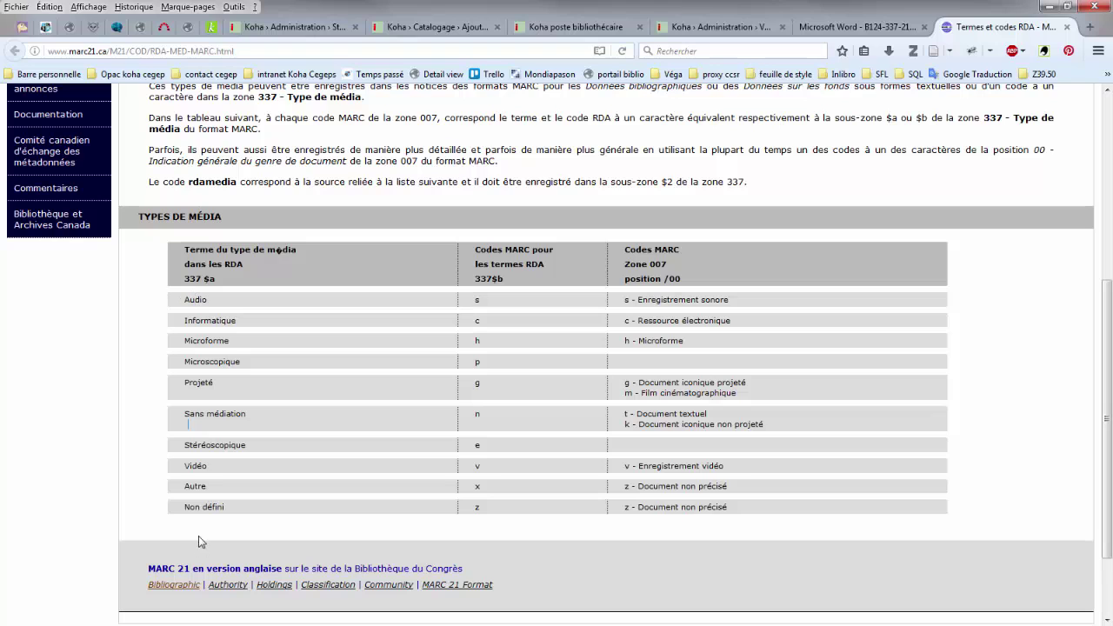
Step: Browse the existing categories on Koha's authorised values page
left_click(705, 30)
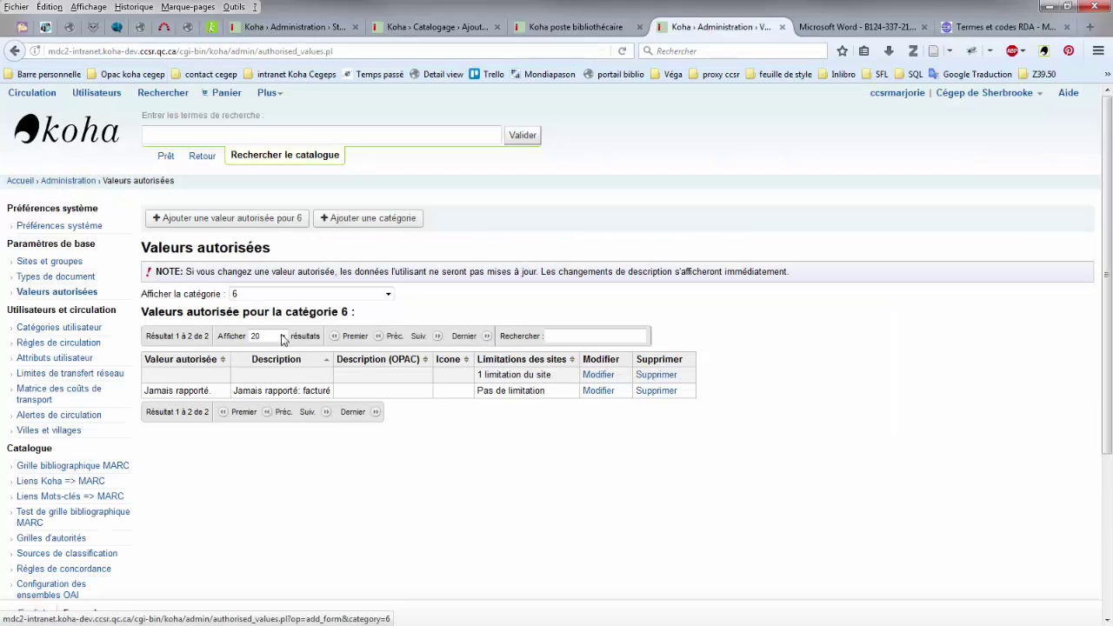
left_click(291, 294)
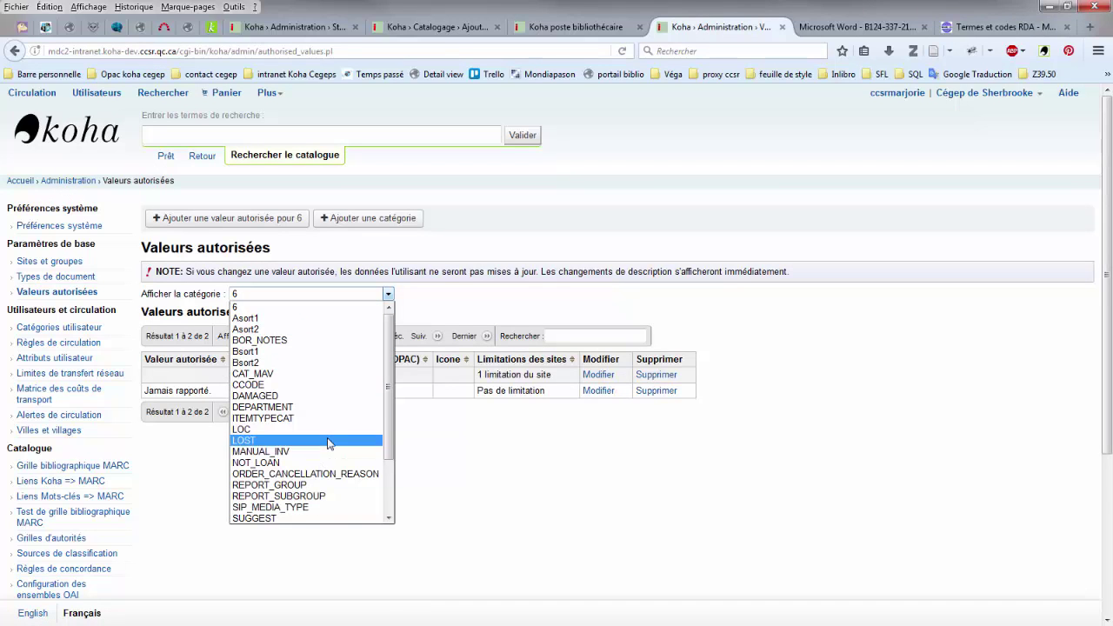
scroll(313, 470, "down", 3)
scroll(331, 505, "up", 3)
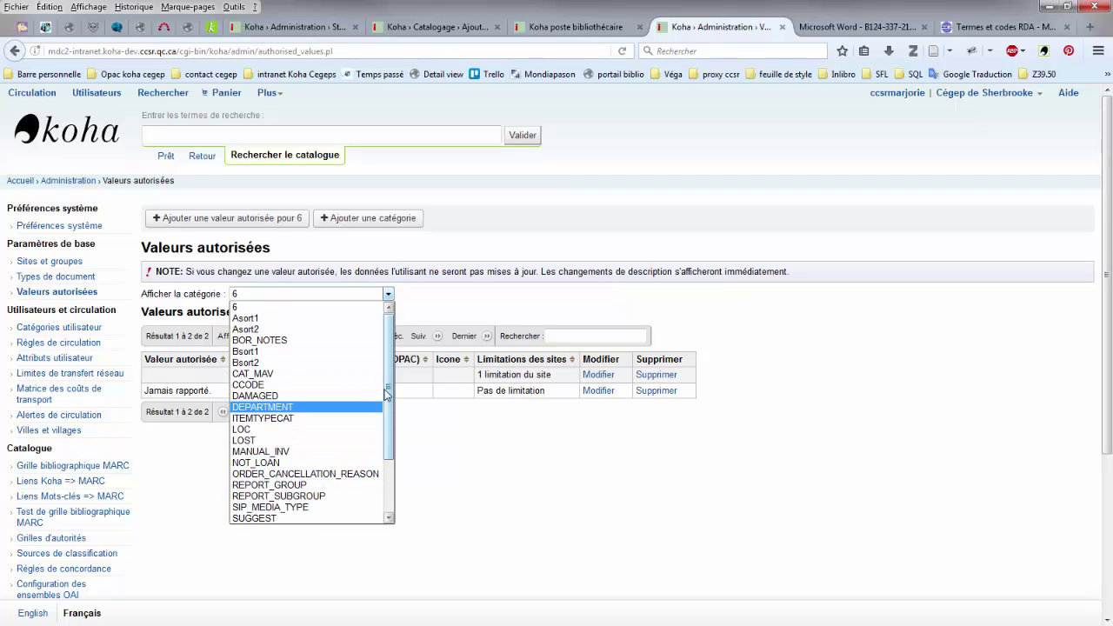
left_click_drag(389, 394, 387, 339)
left_click(363, 248)
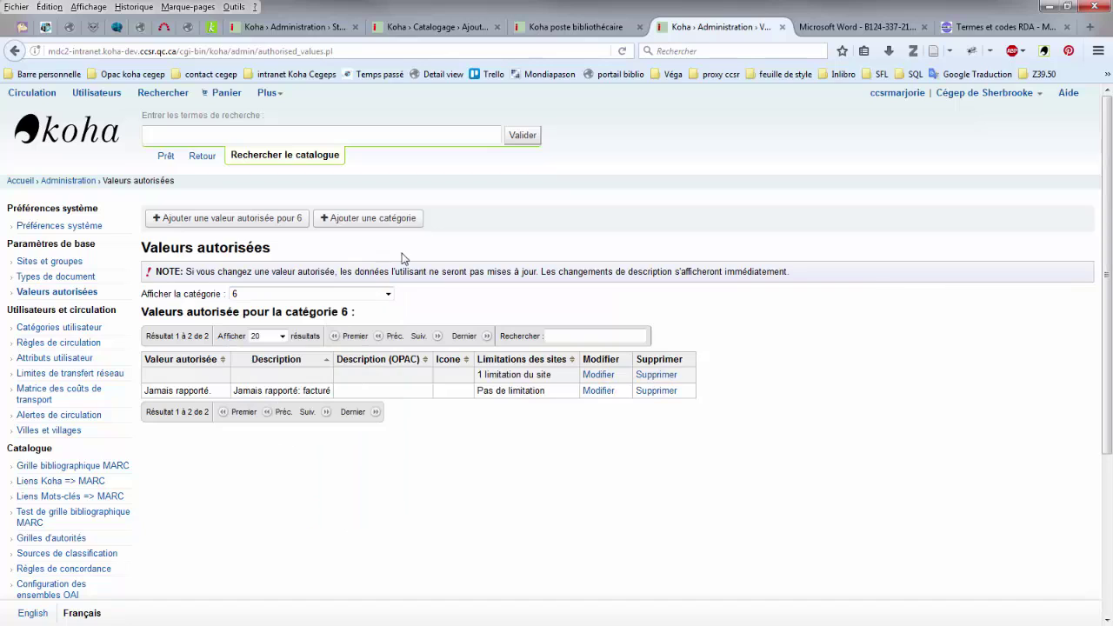
Step: Start a new authorised value category named rdamedia and enter audio as its first value, consulting the RDA media terms
left_click(368, 219)
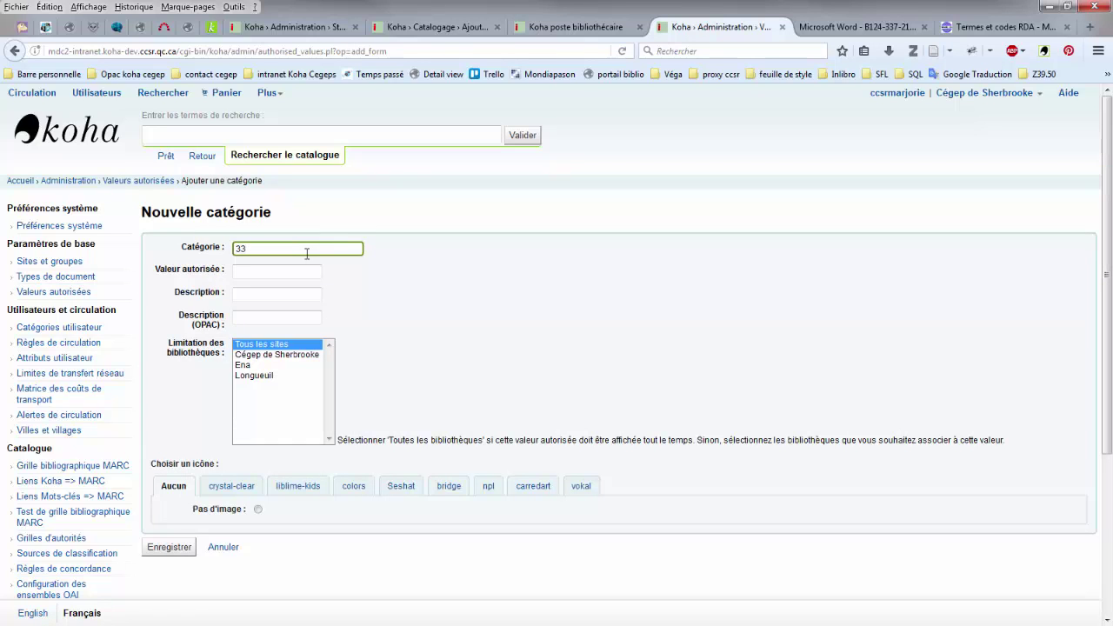
key("BackSpace")
key("BackSpace")
left_click(406, 259)
left_click(278, 272)
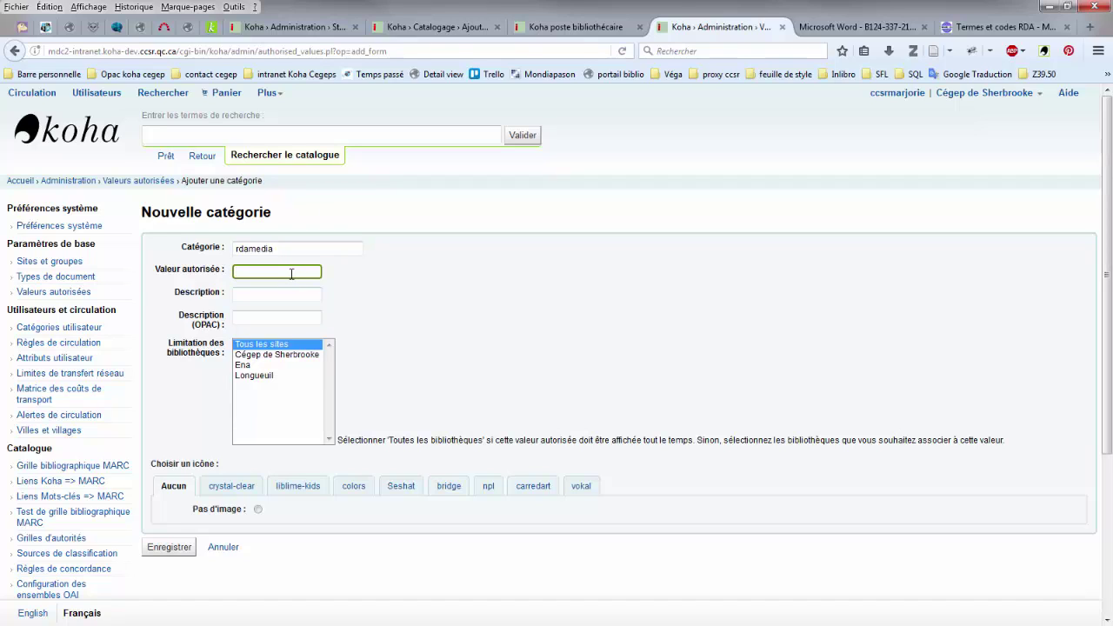
type("audio")
left_click(1011, 29)
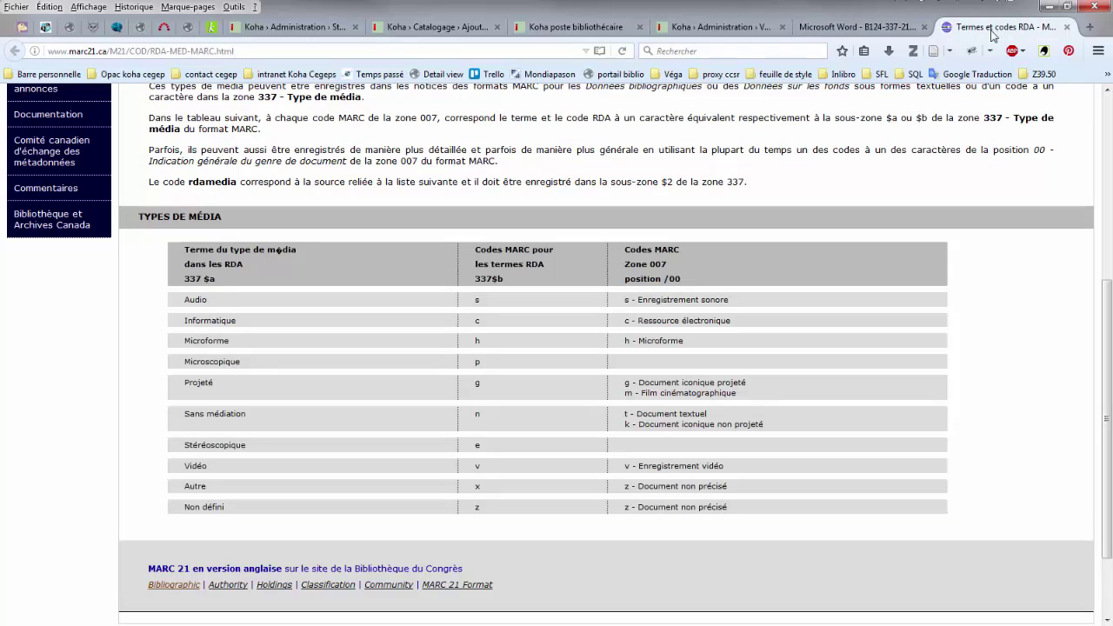
left_click(559, 34)
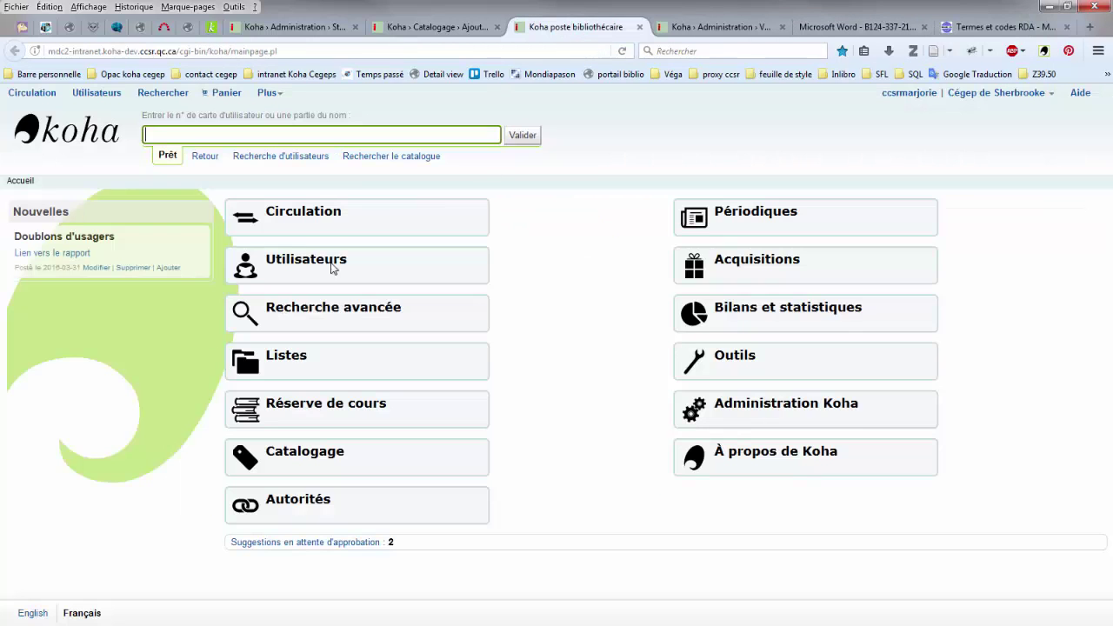
left_click(712, 33)
type("o")
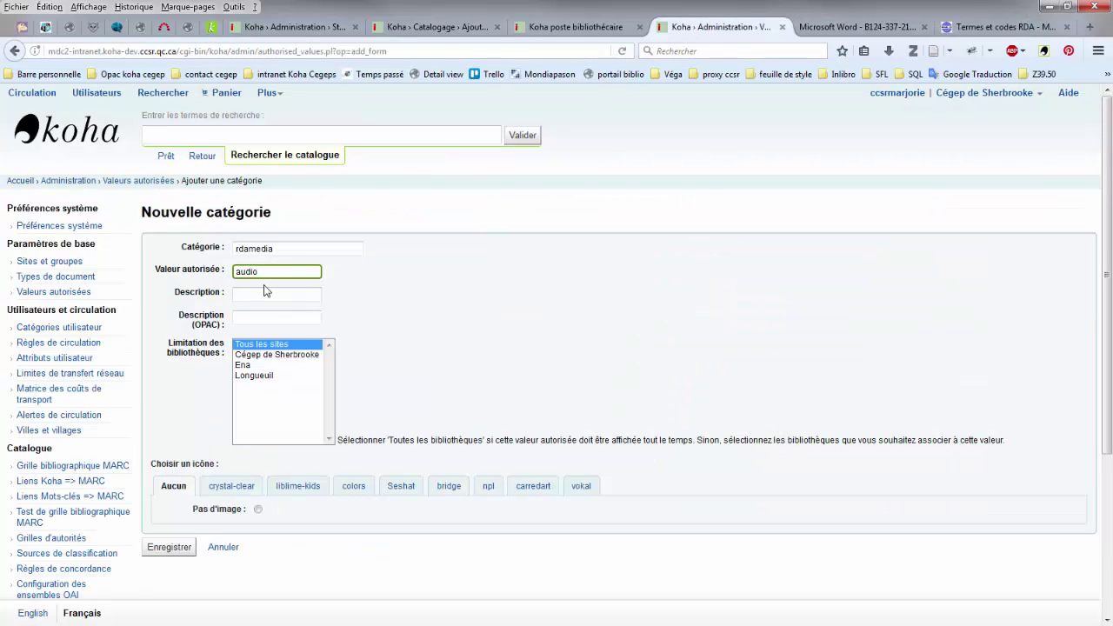
Step: Set the description and OPAC description of the audio value to Audio, save it and display the rdamedia category
left_click(262, 295)
left_click(269, 272)
left_click(261, 293)
type("Audio")
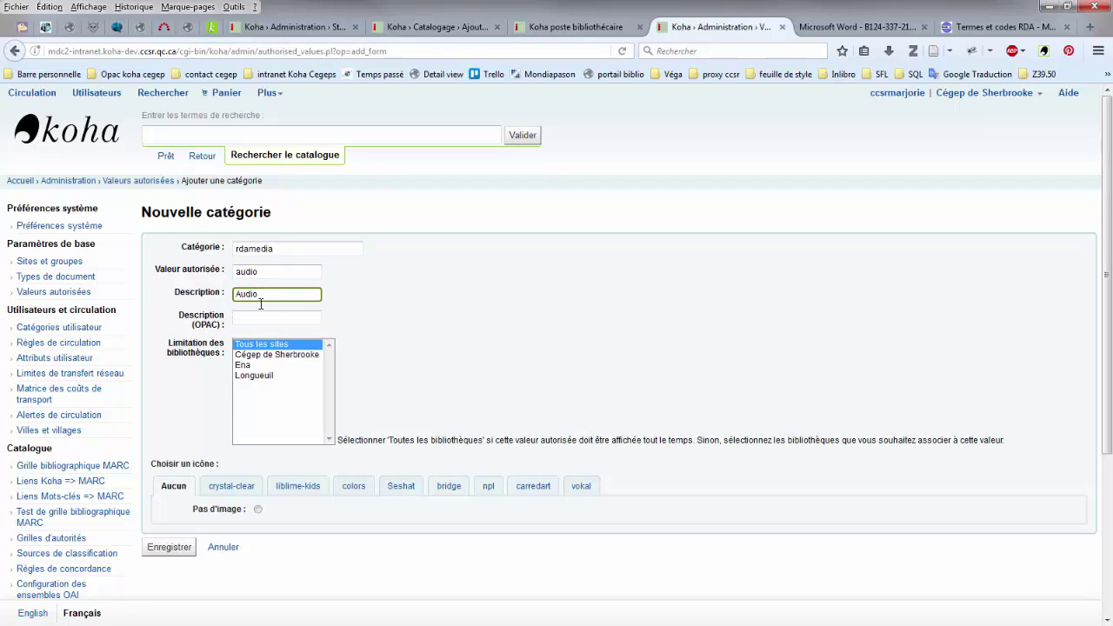
left_click(258, 316)
type("Audio")
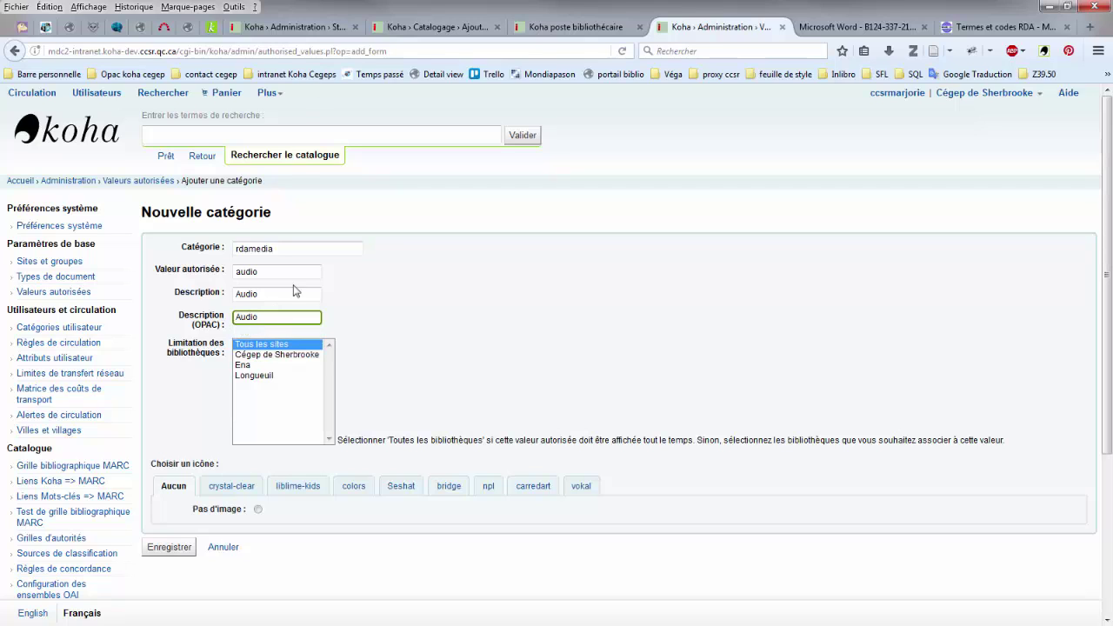
left_click(175, 548)
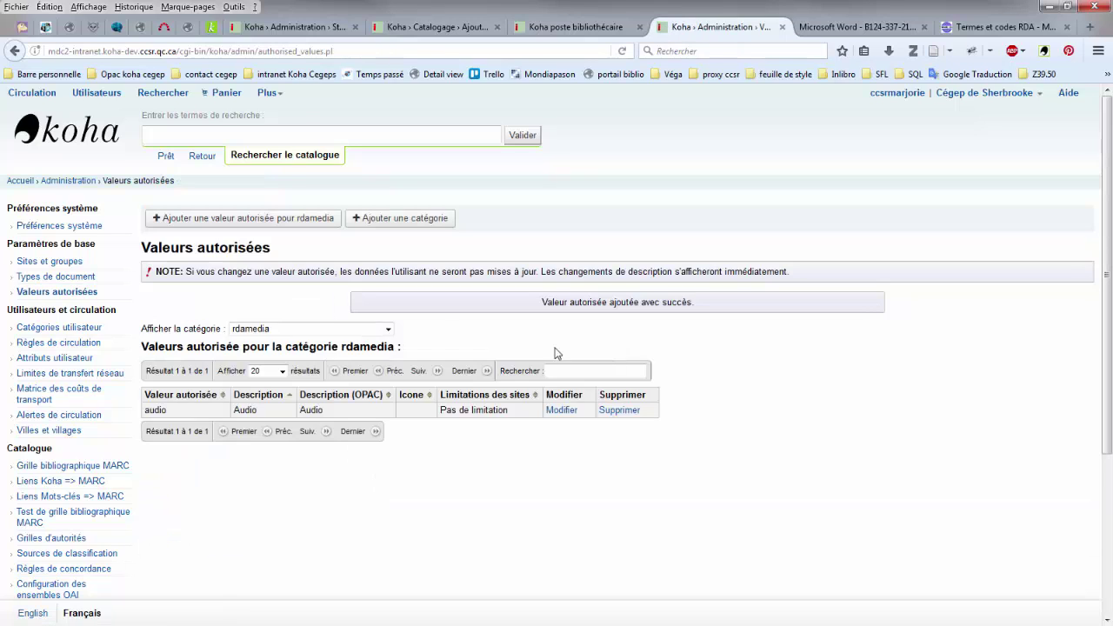
left_click(288, 329)
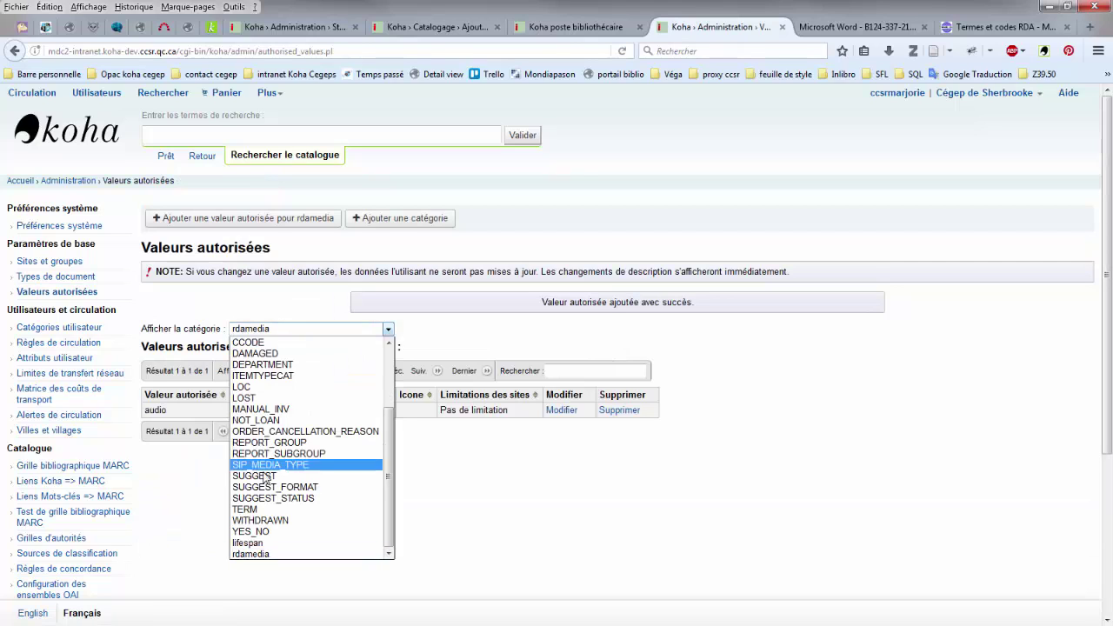
left_click(260, 555)
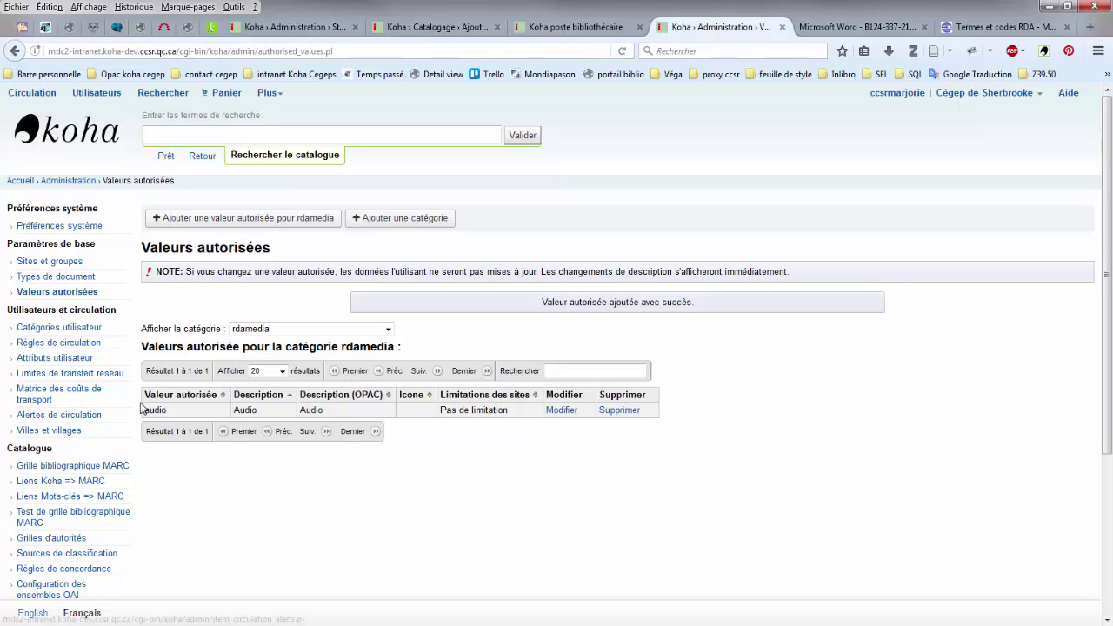
Step: Start a new authorised value for rdamedia, consult the RDA media terms and enter sansmediation as the value
left_click(241, 221)
left_click(855, 27)
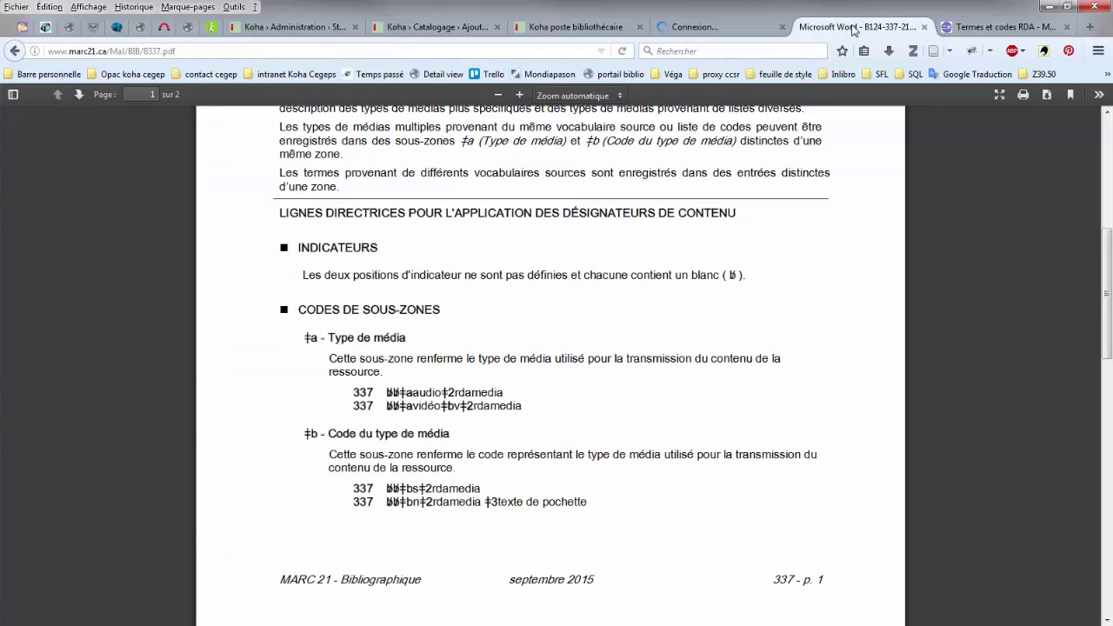
left_click(1009, 27)
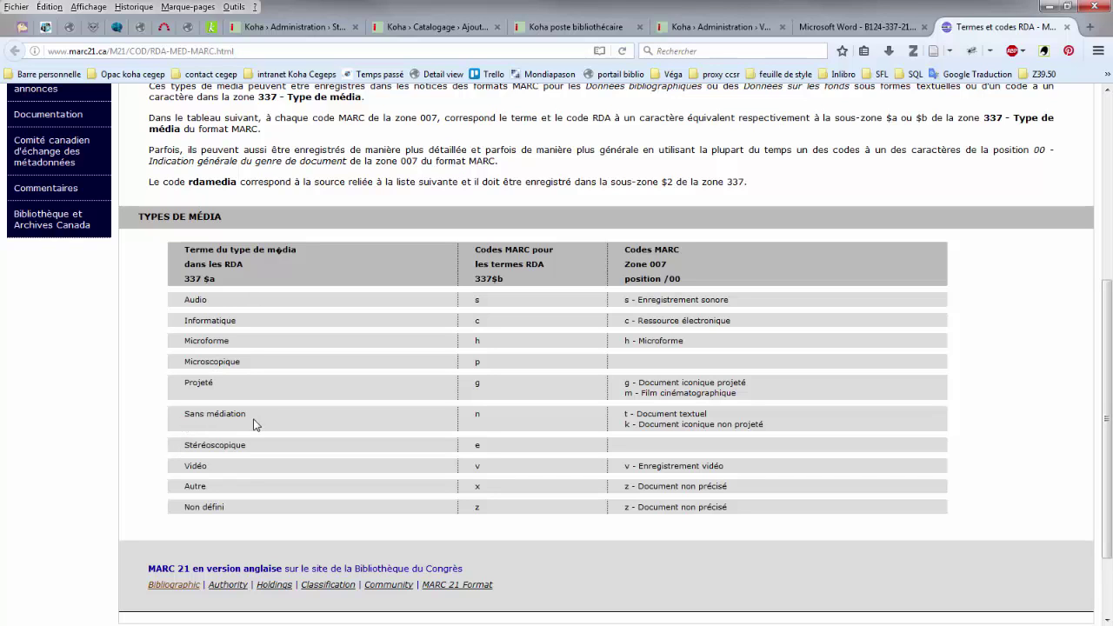
left_click(571, 27)
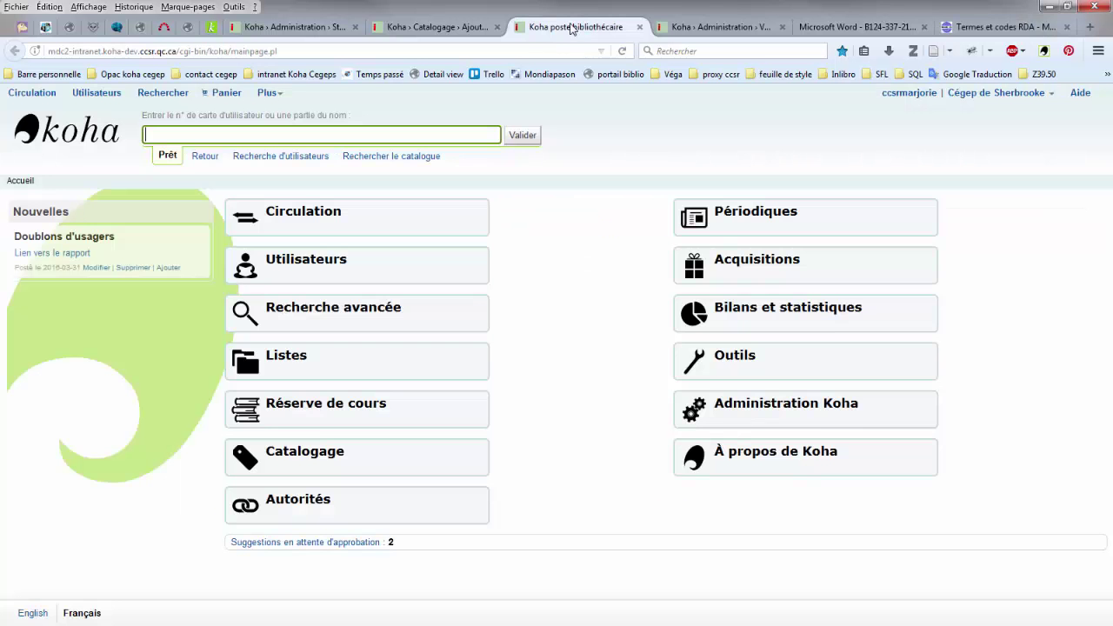
left_click(721, 27)
type("san")
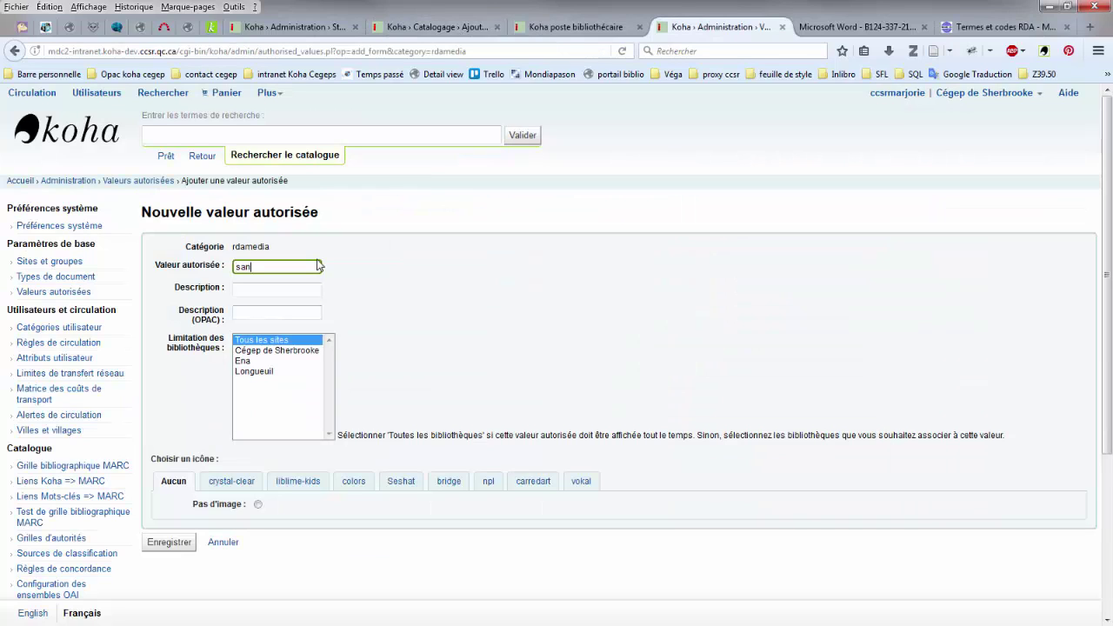
type("smediation")
Step: Set the description and OPAC description of sansmediation to Sans médiation and save the value
left_click(259, 290)
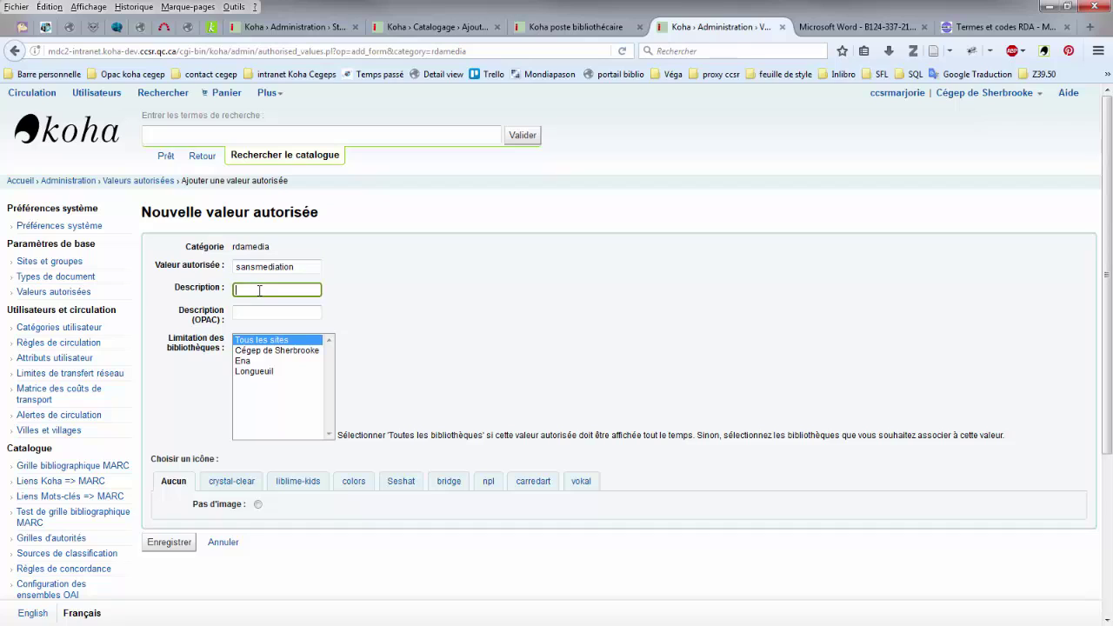
type("Sans m")
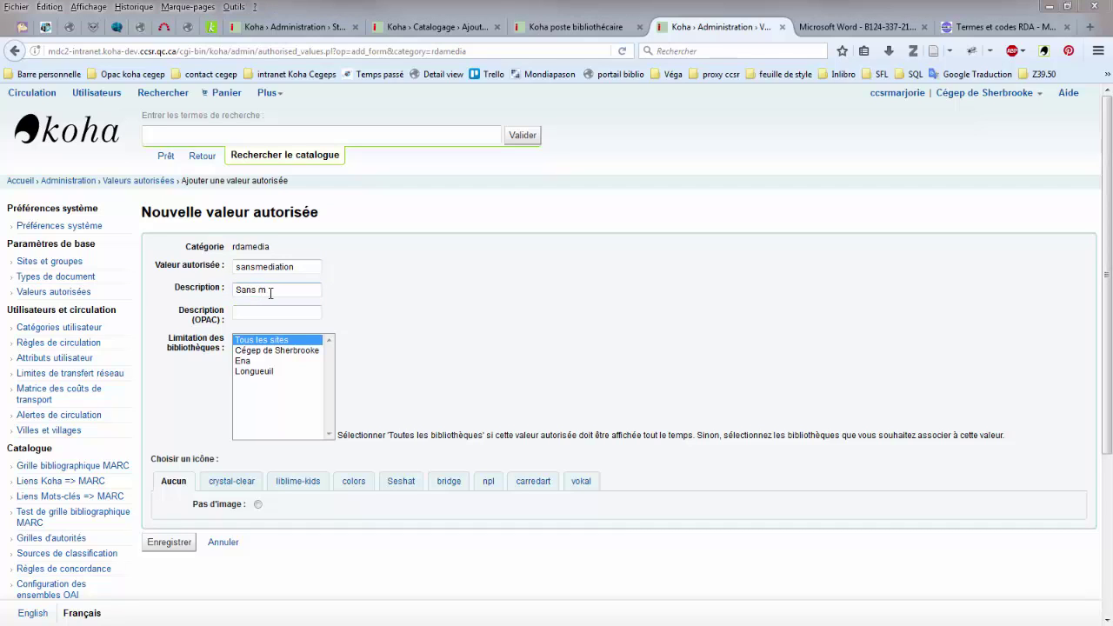
left_click(271, 293)
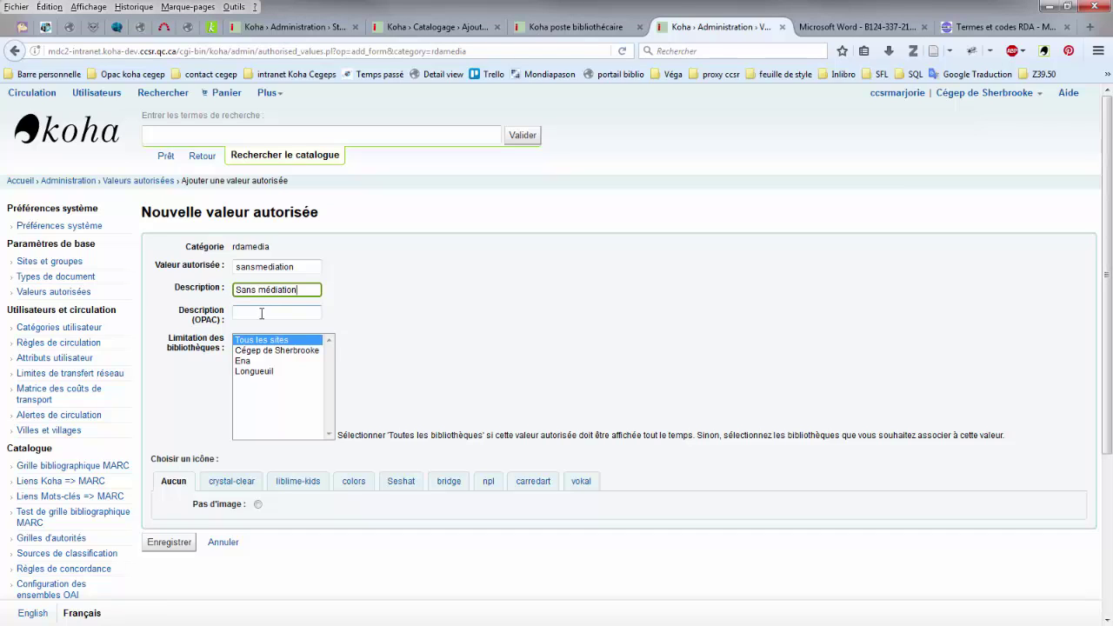
left_click(244, 307)
type("Sans mé")
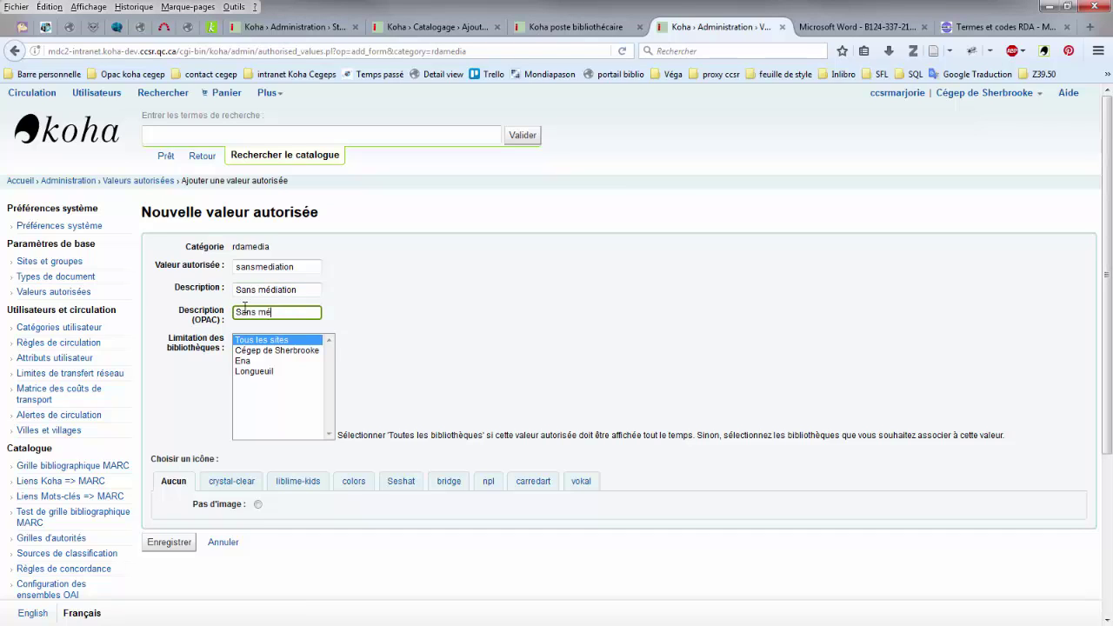
type("diation")
left_click(174, 544)
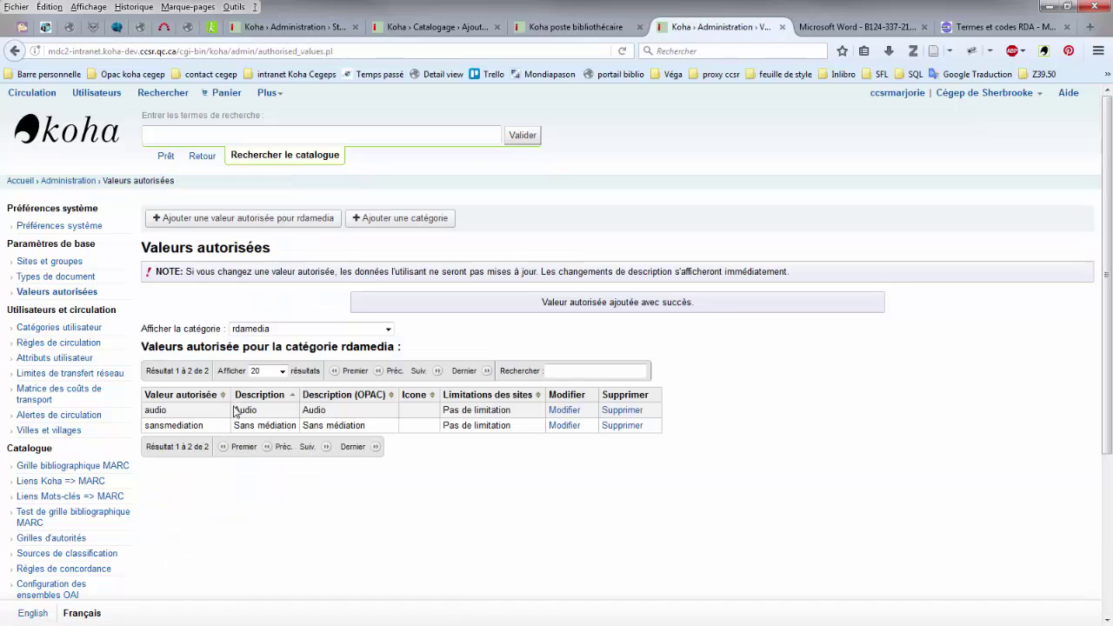
Step: Add the authorised value informatique to rdamedia with Informatique as description and OPAC description, and save it
left_click(296, 226)
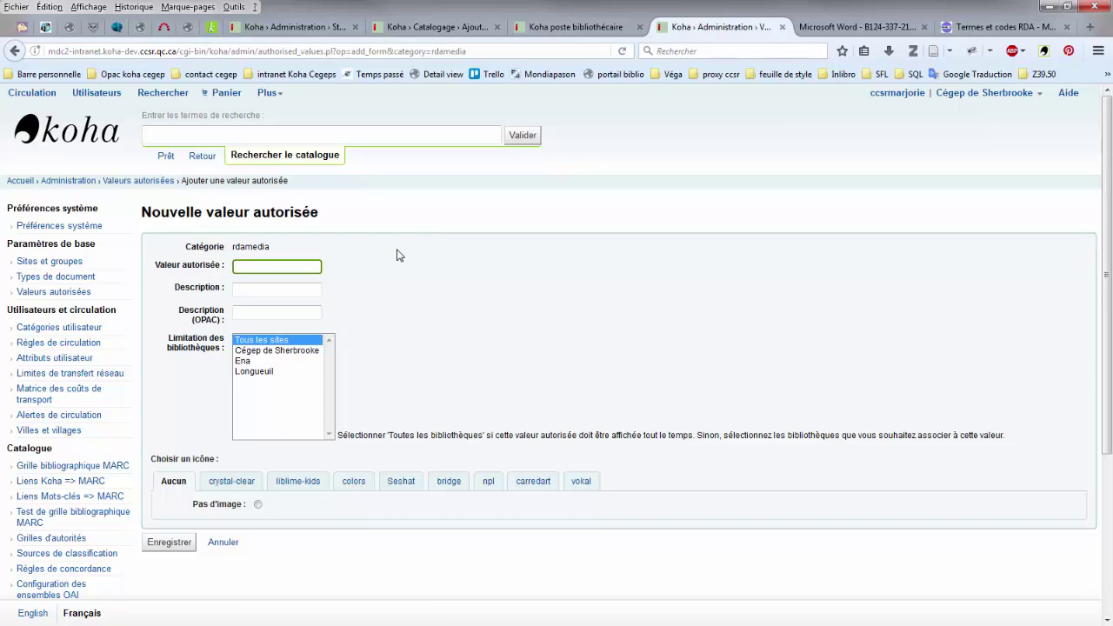
type("informatique")
key("Tab")
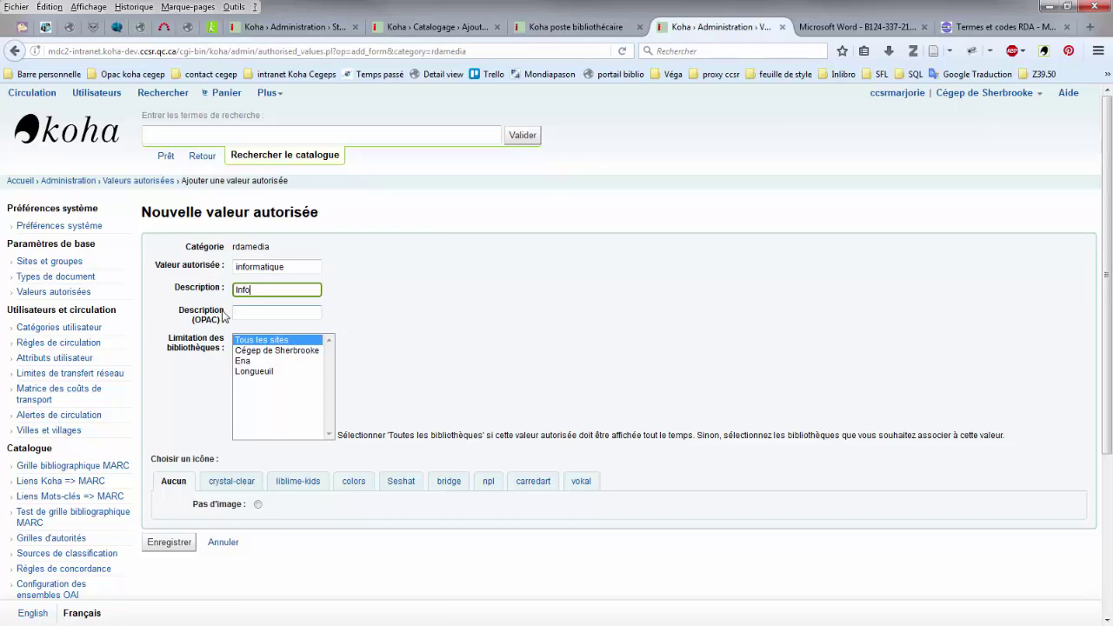
type("Informatiquw")
key("Tab")
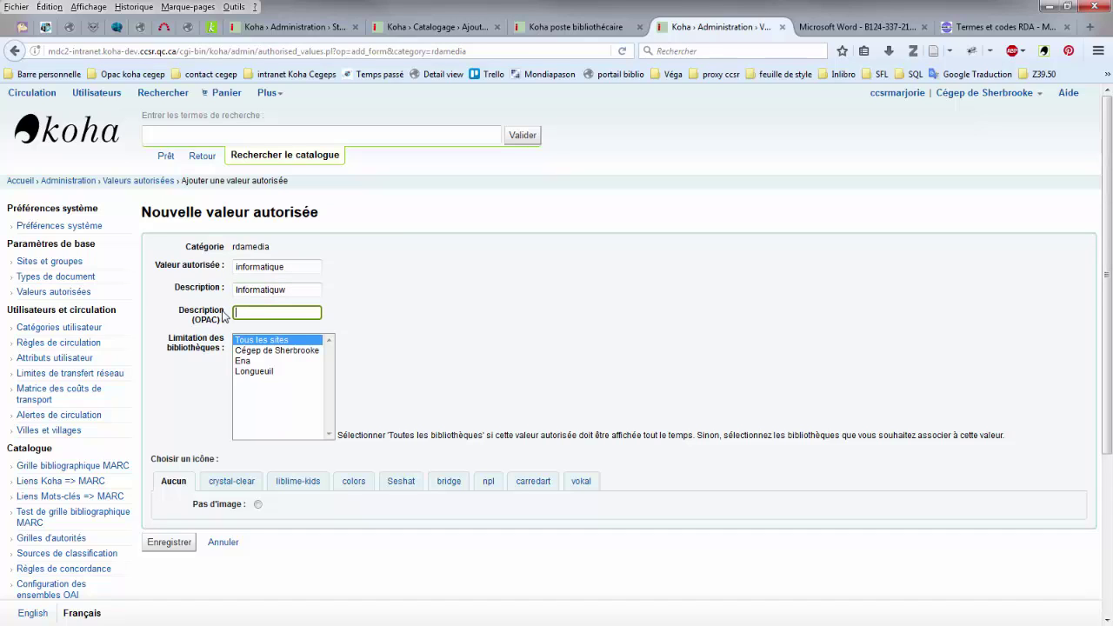
type("Informatique")
left_click(307, 289)
type("e")
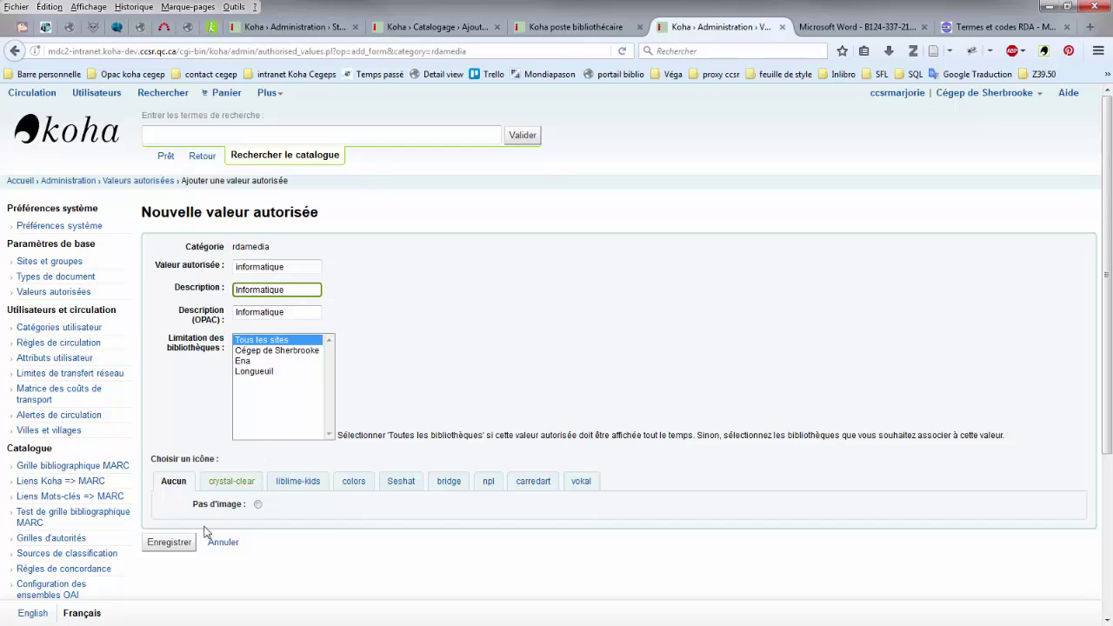
left_click(172, 545)
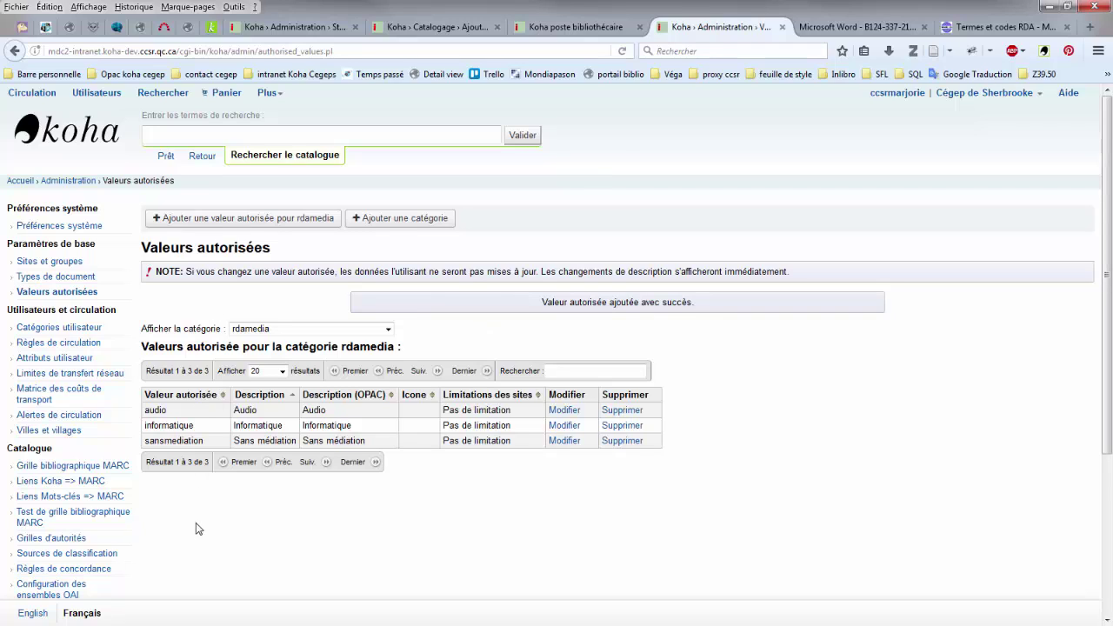
Step: Open subfield a of zone 337 in the default MARC framework for editing and show its advanced constraints
left_click(331, 31)
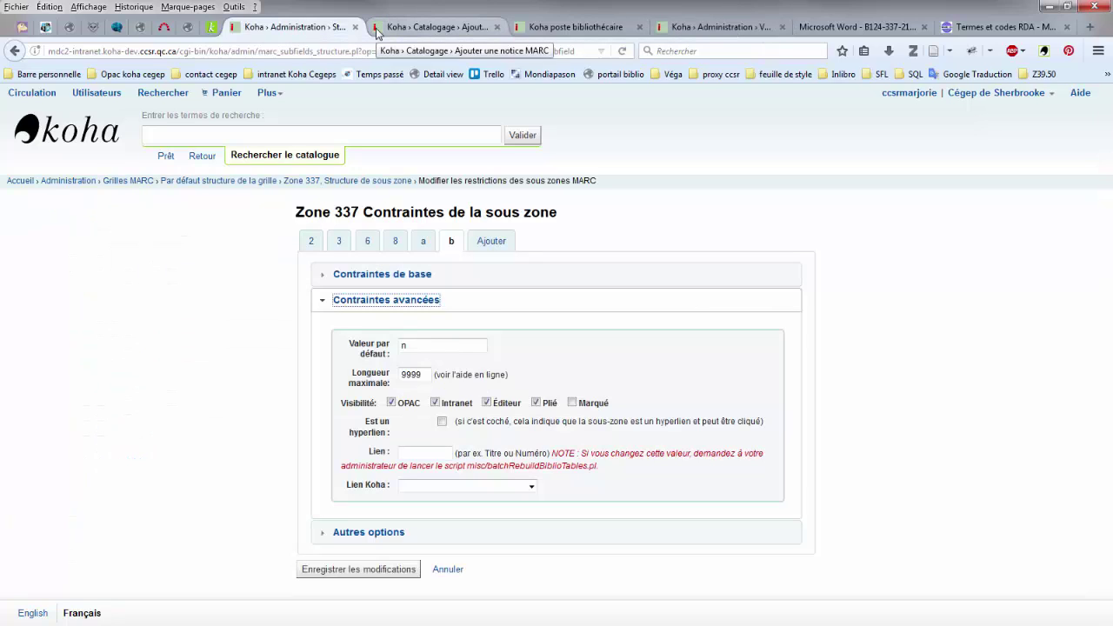
left_click(341, 183)
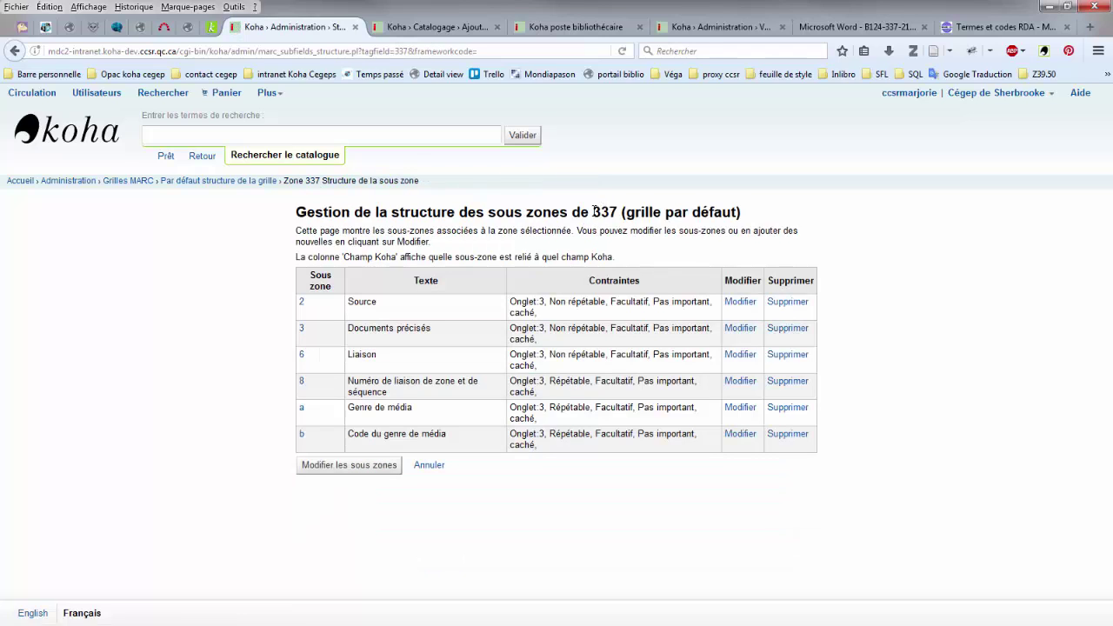
left_click(744, 409)
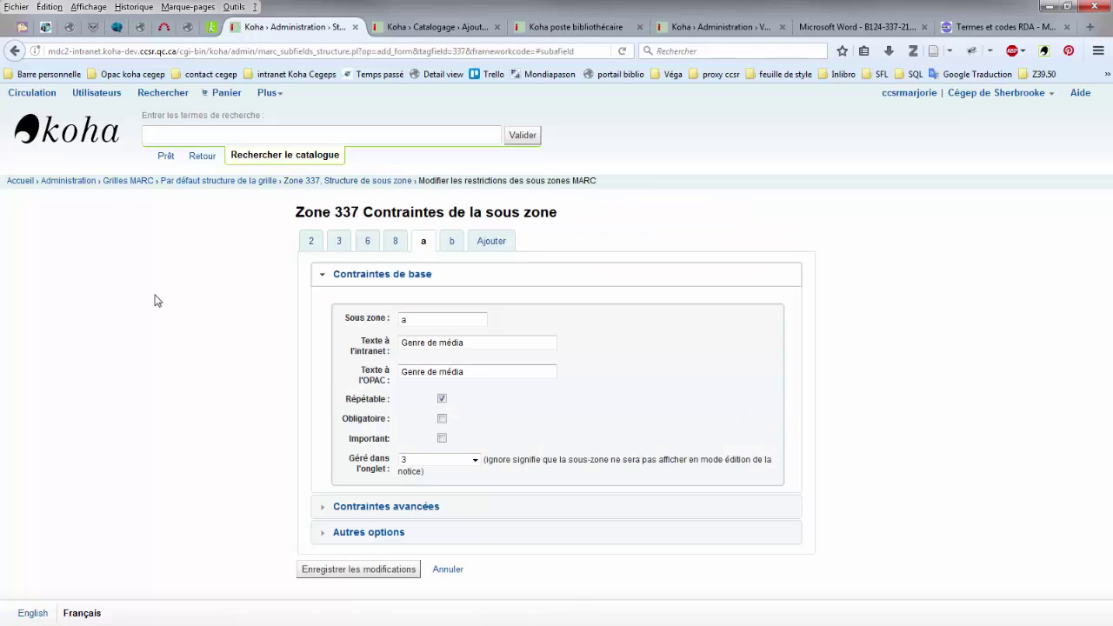
left_click(382, 509)
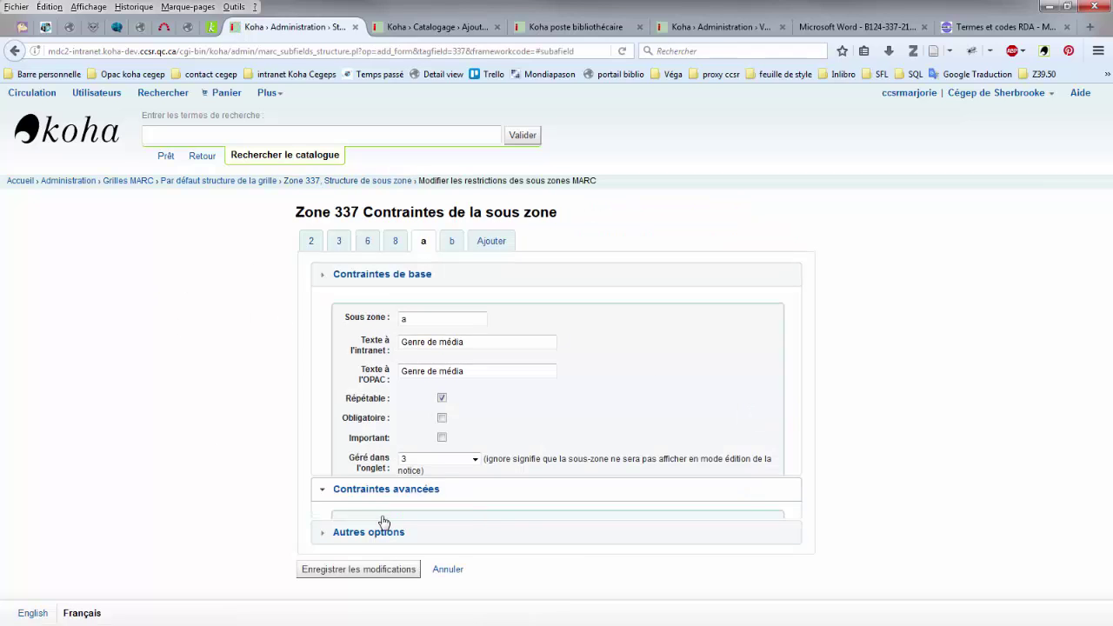
left_click(420, 347)
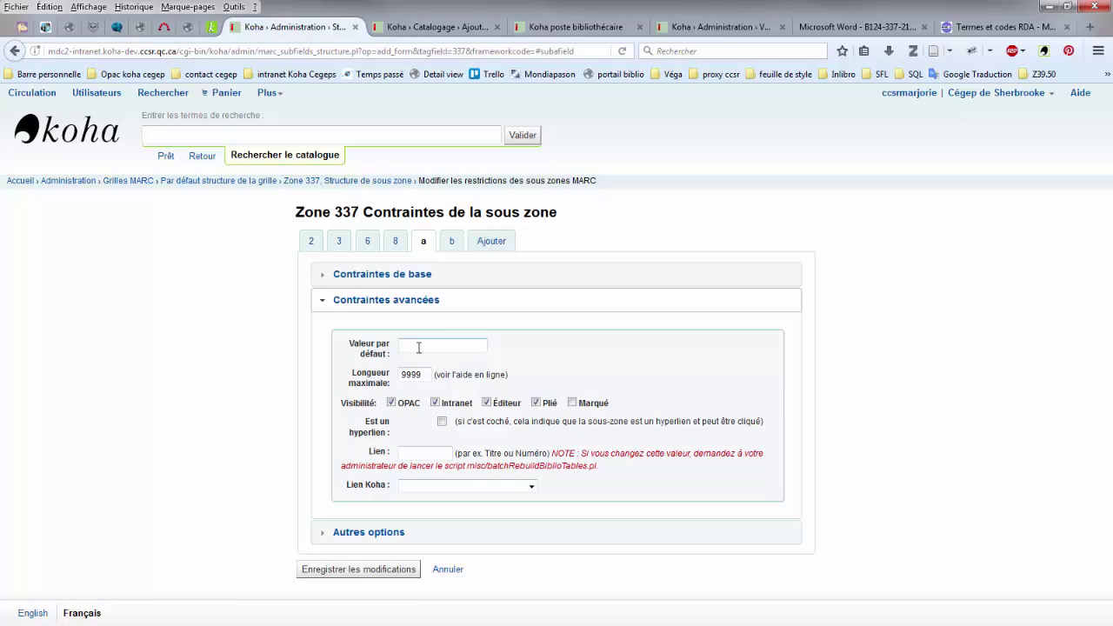
left_click(419, 347)
Step: Link subfield a of zone 337 to the rdamedia authorised value category and save the changes
left_click(343, 532)
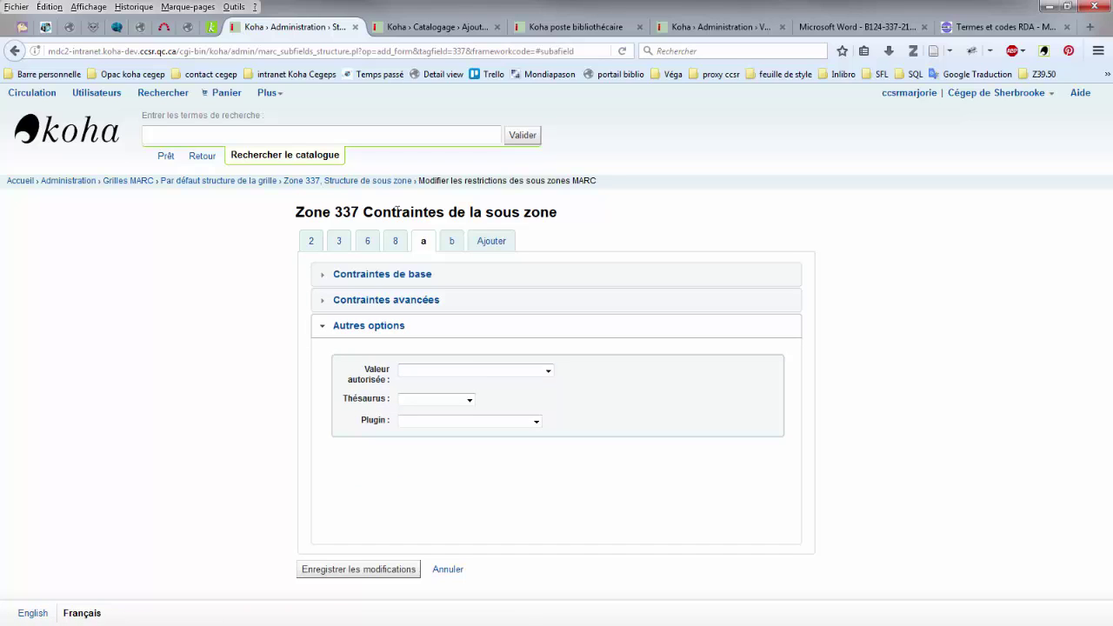
left_click(423, 376)
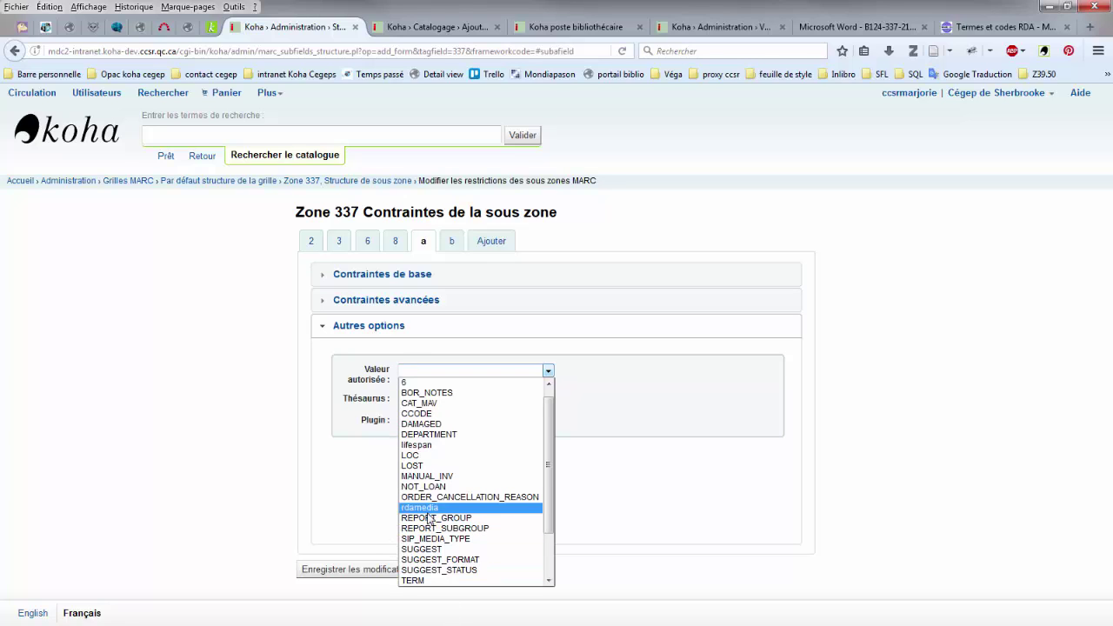
left_click(427, 509)
left_click(376, 568)
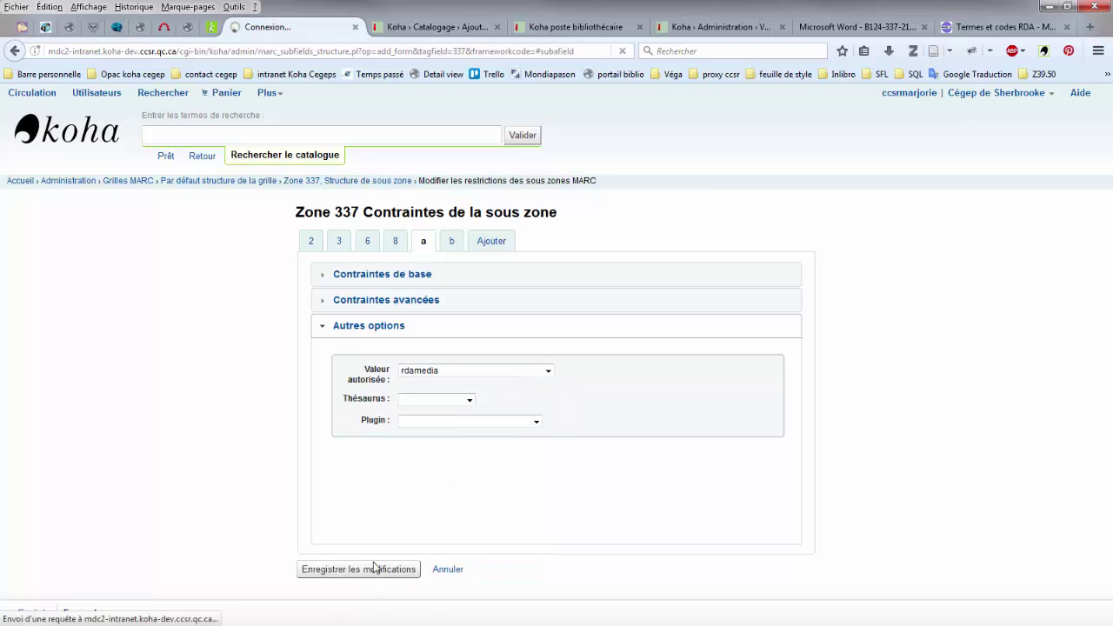
Step: Reload the new MARC record form and select Audio, then Sans médiation, as the media type in 337 $a
left_click(398, 33)
left_click(622, 51)
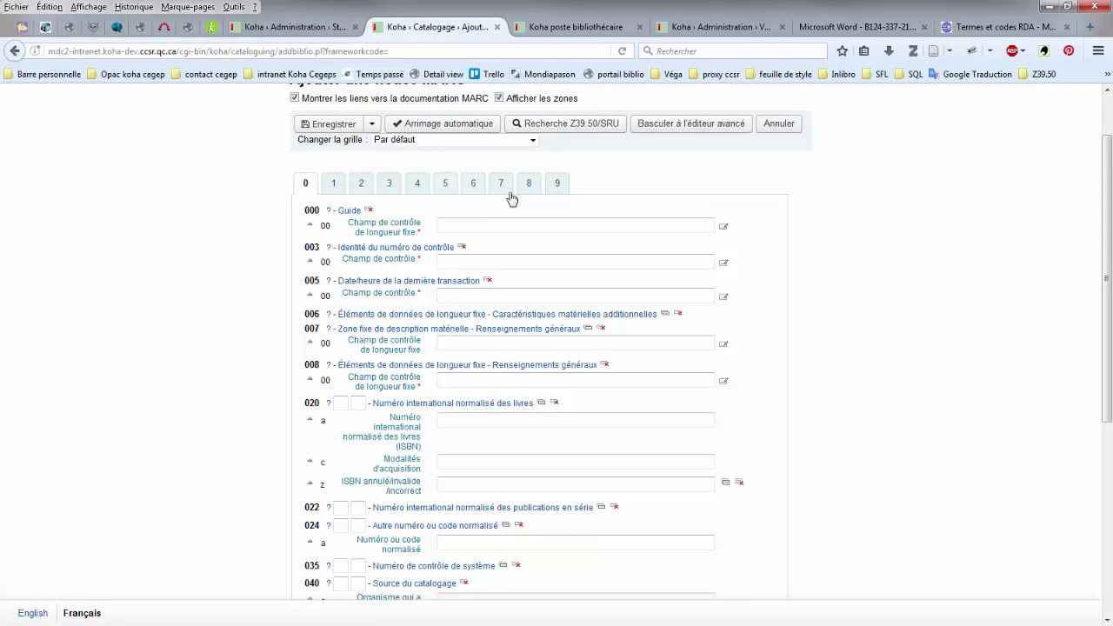
left_click(440, 490)
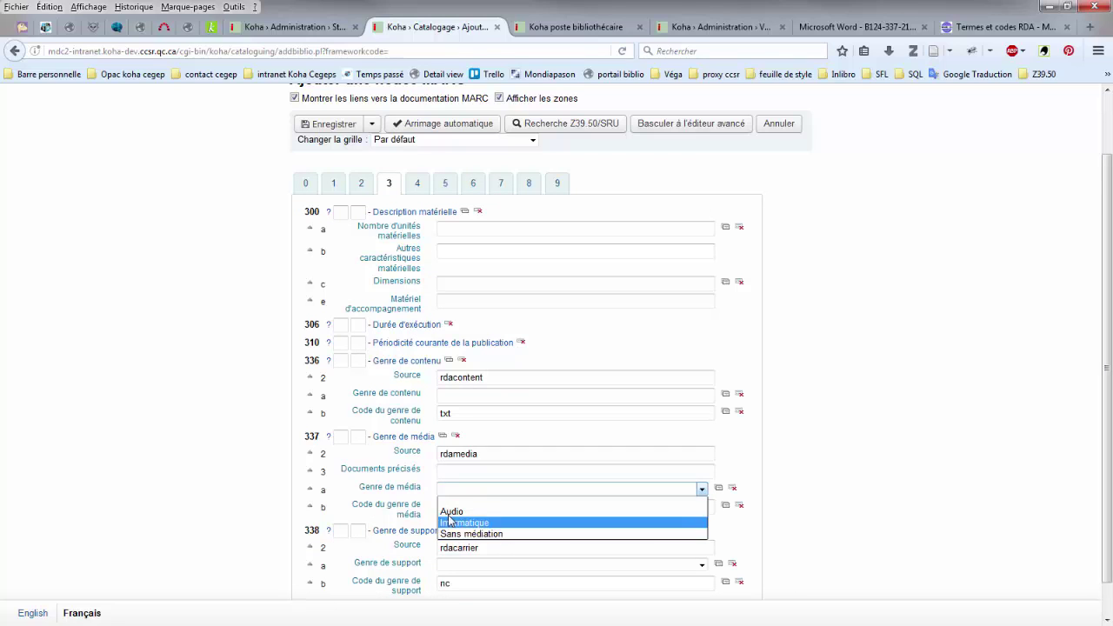
left_click(452, 511)
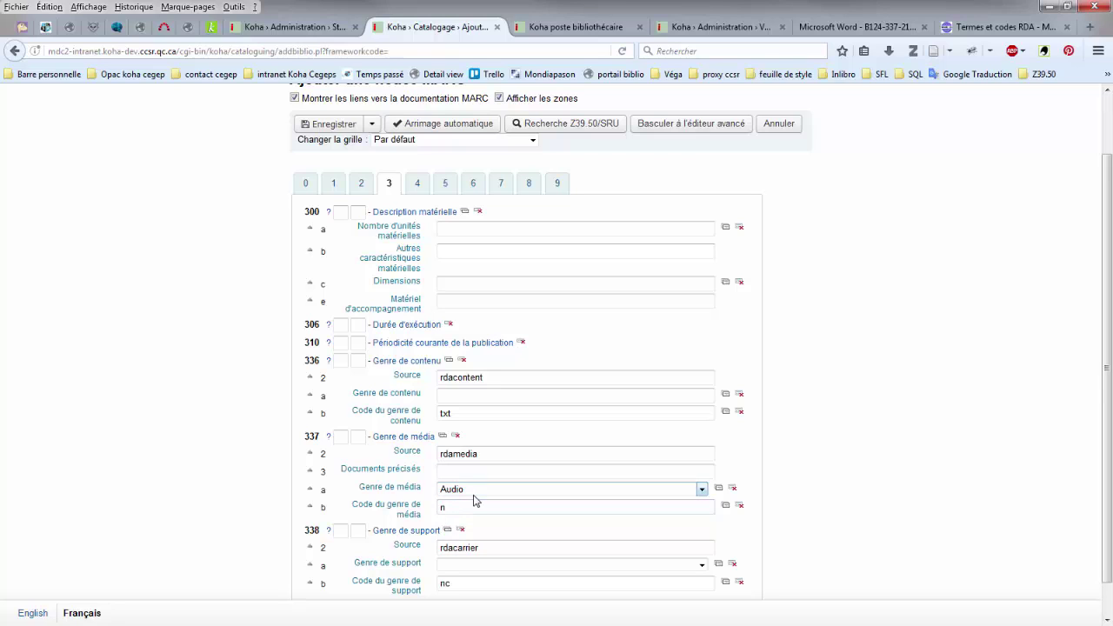
left_click(474, 492)
left_click(469, 533)
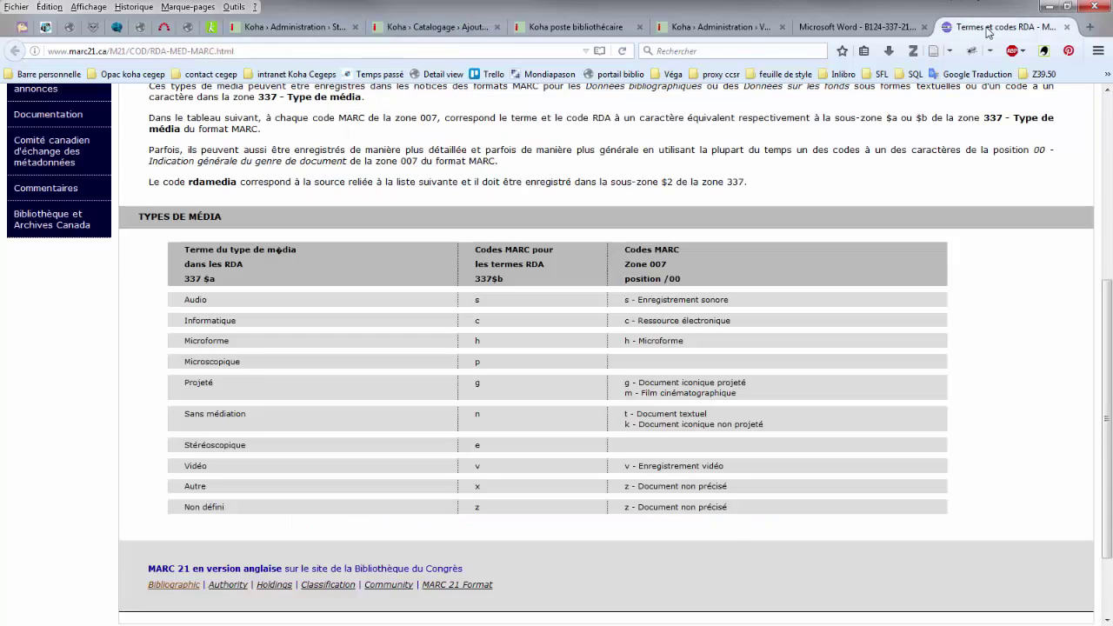
Step: Consult the RDA media terms and codes and the rdamedia authorised values, then return to the MARC record form
left_click(991, 27)
left_click(718, 27)
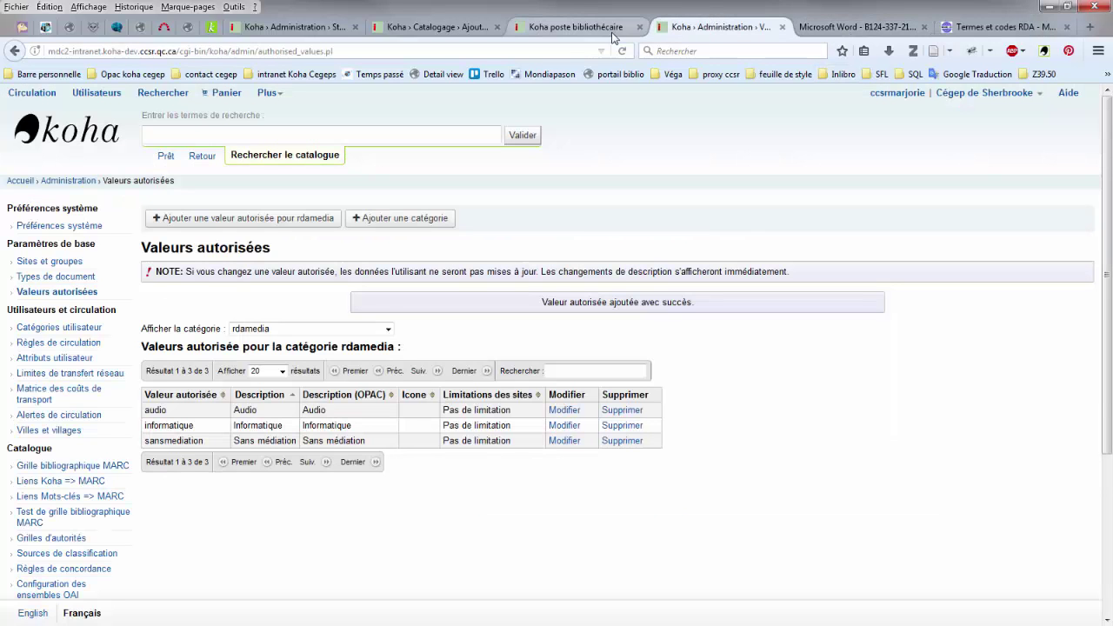
left_click(571, 32)
left_click(437, 27)
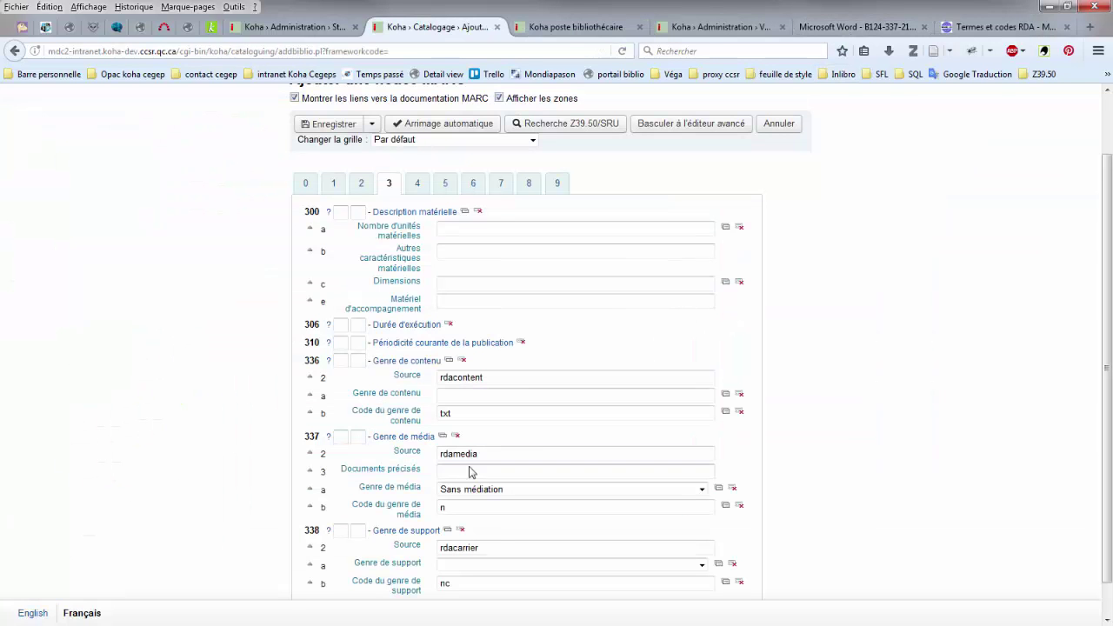
Step: Set the media type code in 337 $b to s, consulting the RDA codes, and the media type in 337 $a to Audio
left_click(464, 505)
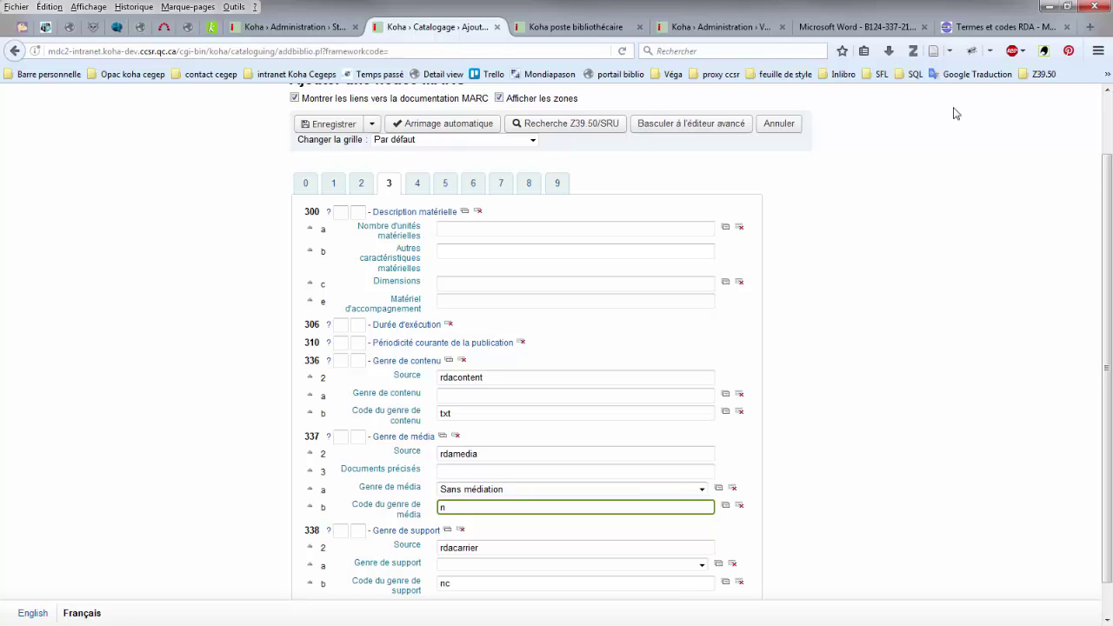
key("BackSpace")
left_click(1014, 28)
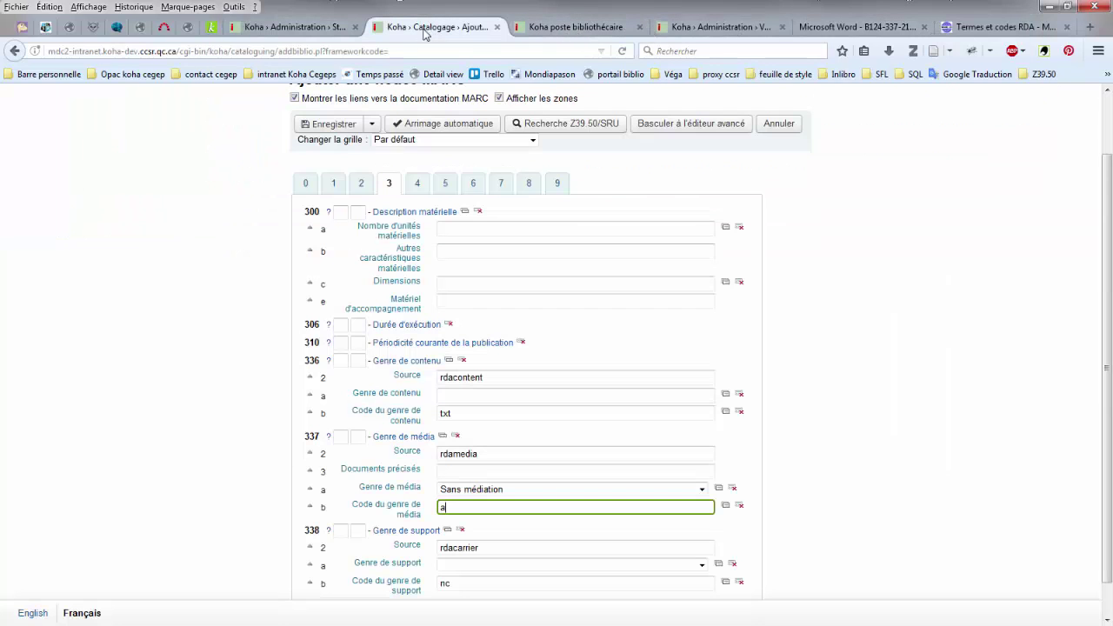
left_click(434, 27)
left_click(485, 491)
left_click(473, 512)
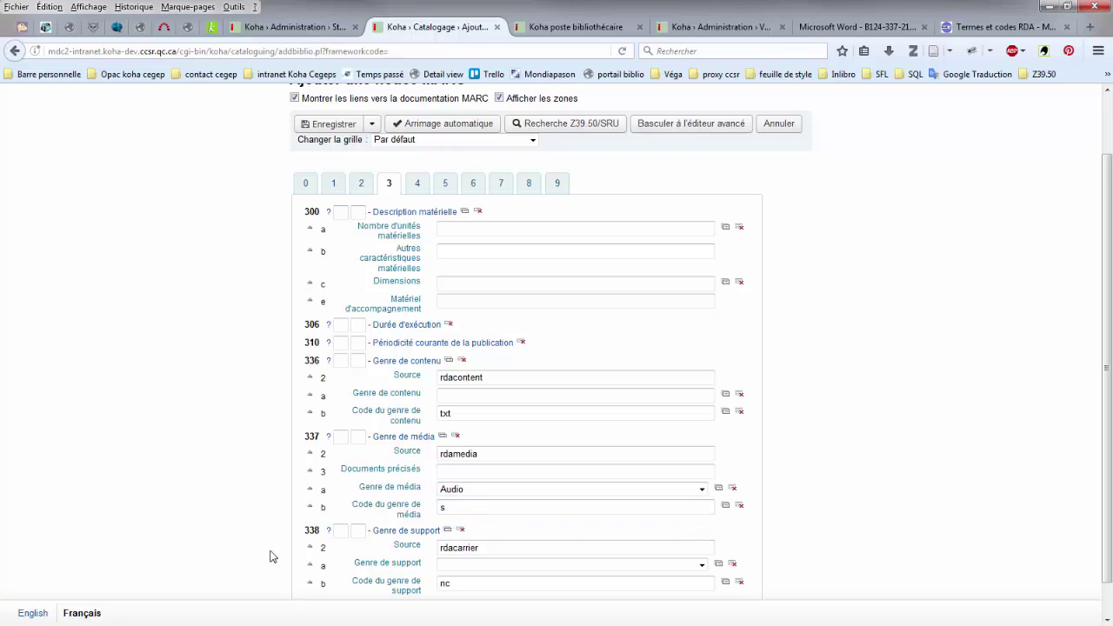
Step: Review the authorised media types offered for 337 $a and leave the selection as it is
left_click(461, 490)
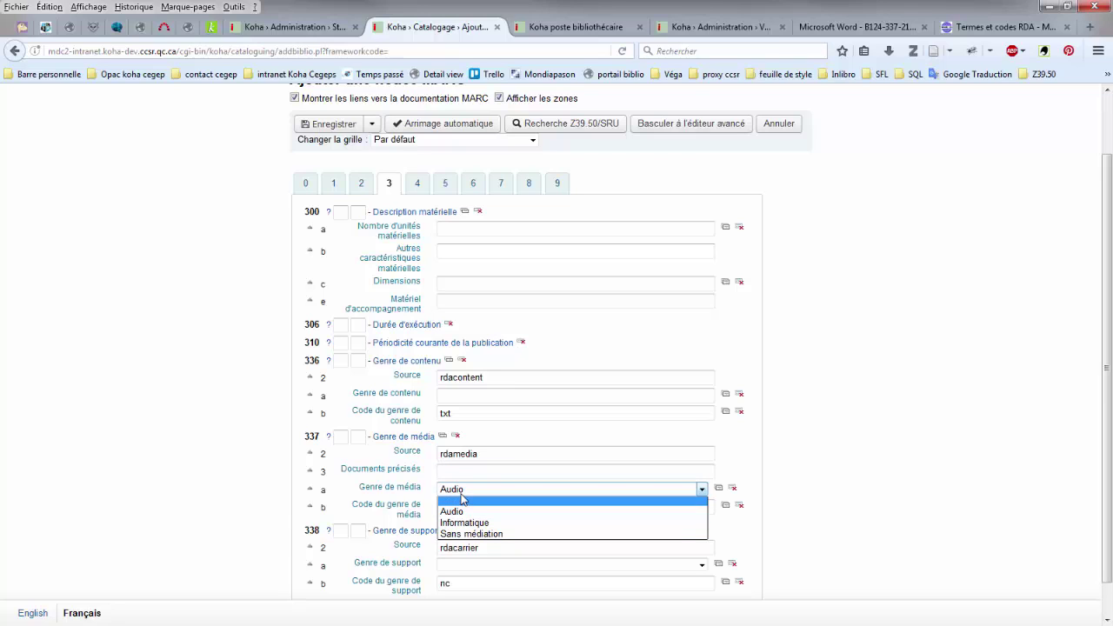
key("Escape")
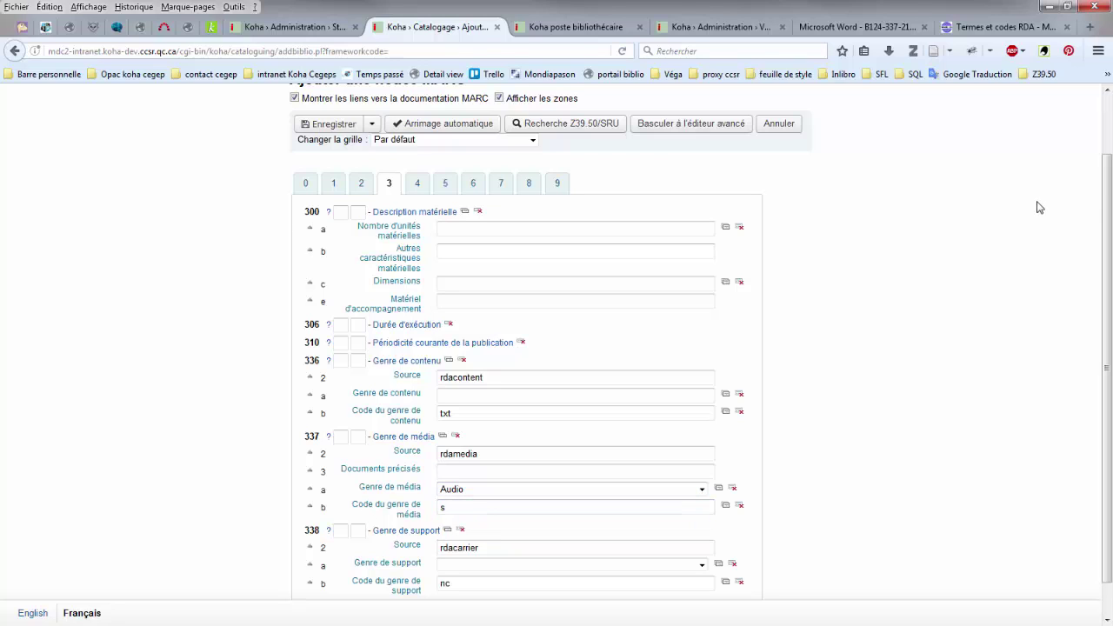
mouse_move(1108, 202)
left_mouse_down()
mouse_move(1108, 130)
mouse_move(1108, 203)
left_mouse_up()
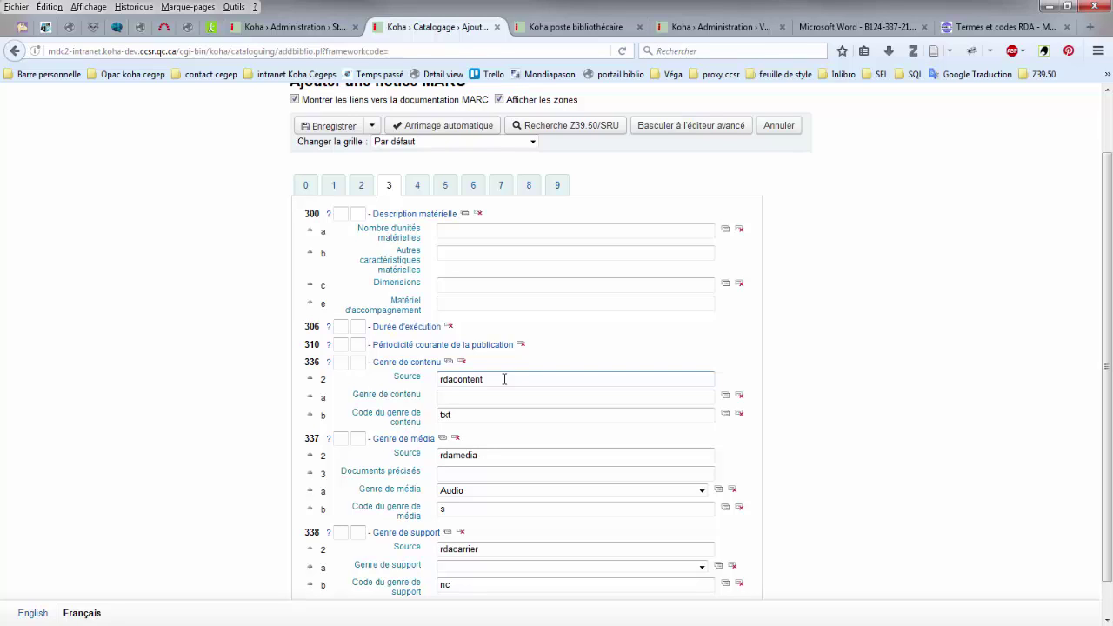
Step: Delete the last two letters of the source rdacontent in 336 $2 and retype them
double_click(505, 379)
left_click(494, 379)
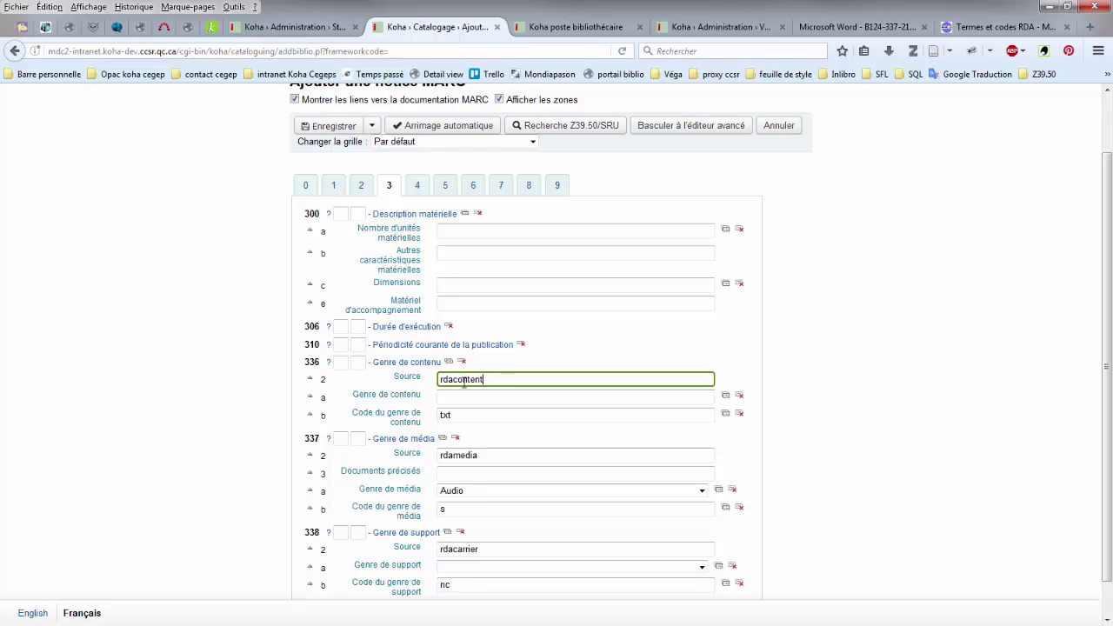
key("BackSpace")
key("BackSpace")
type("nt")
Step: Open the media type choices for 337 $a
scroll(498, 379, "down", 1)
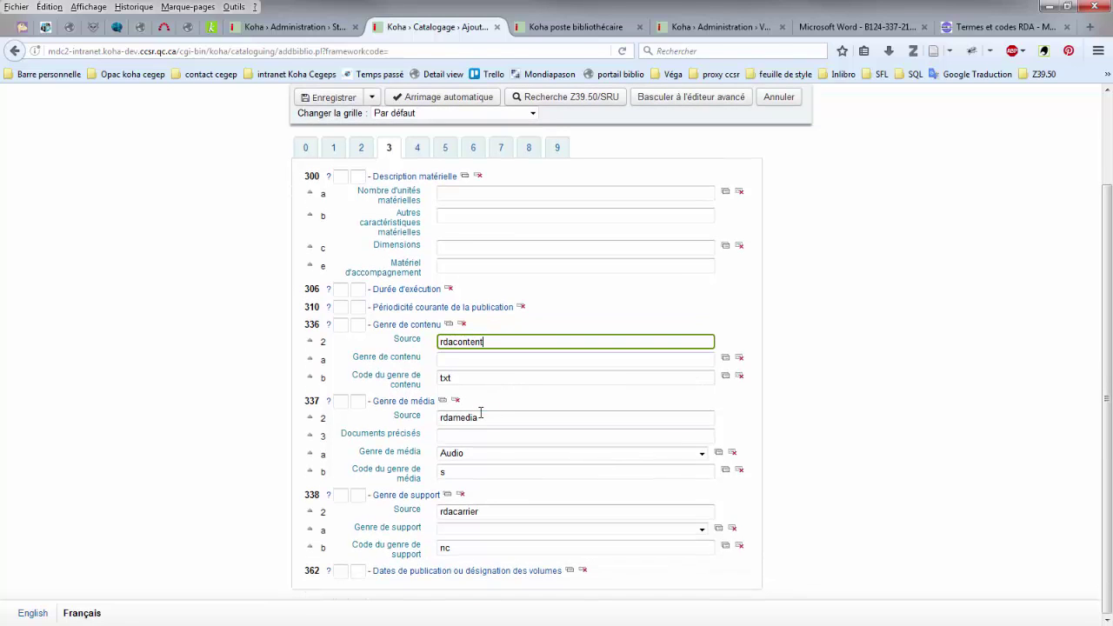
left_click(488, 454)
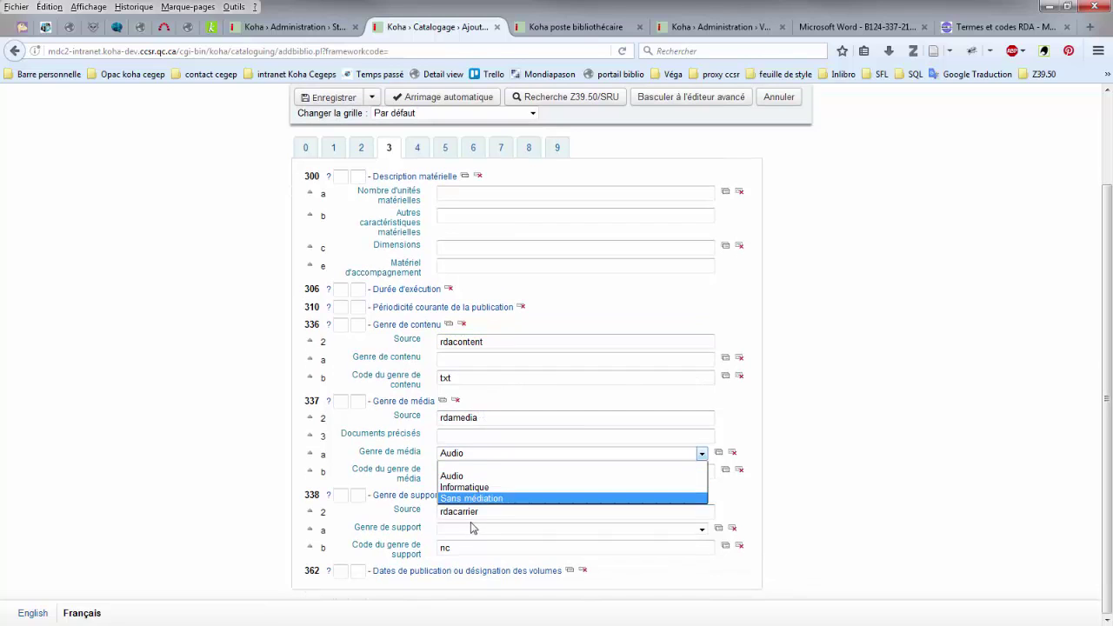